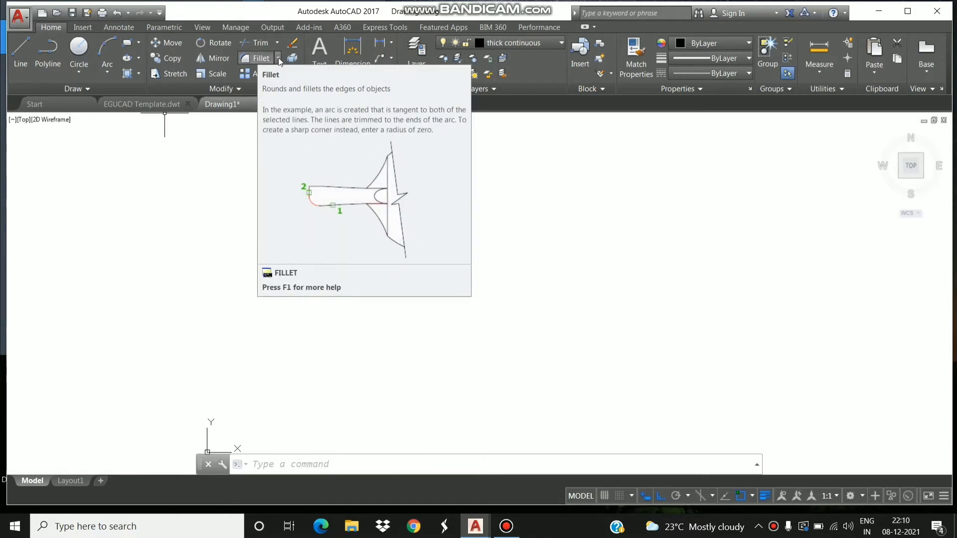
pyautogui.click(278, 58)
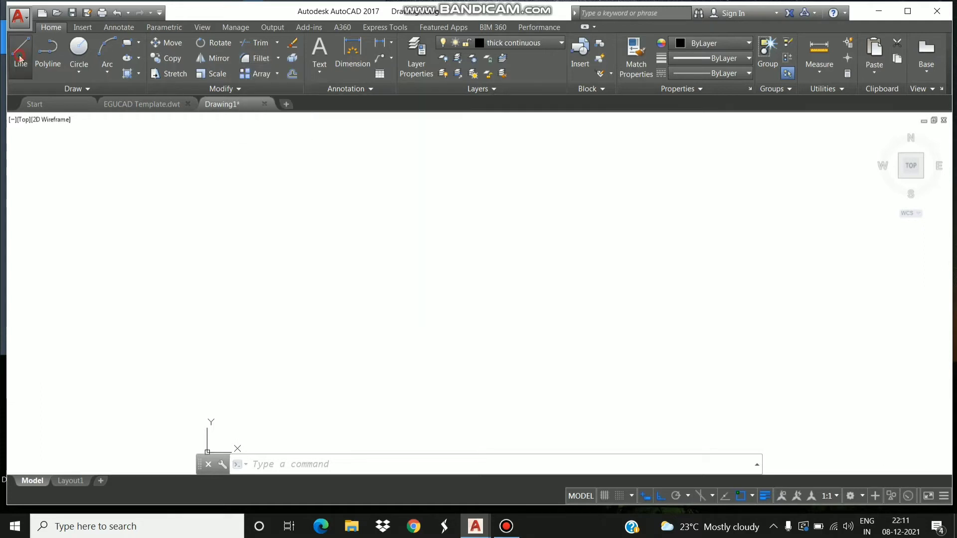
# Draw a closed rectangle 200 wide and 100 high from four connected lines in the empty drawing.
pyautogui.click(19, 55)
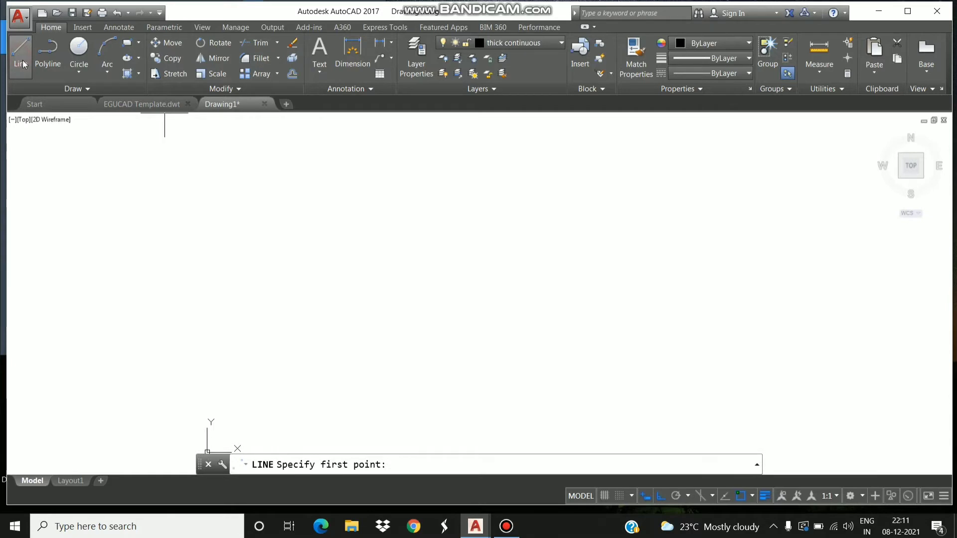
pyautogui.click(277, 368)
pyautogui.write('200')
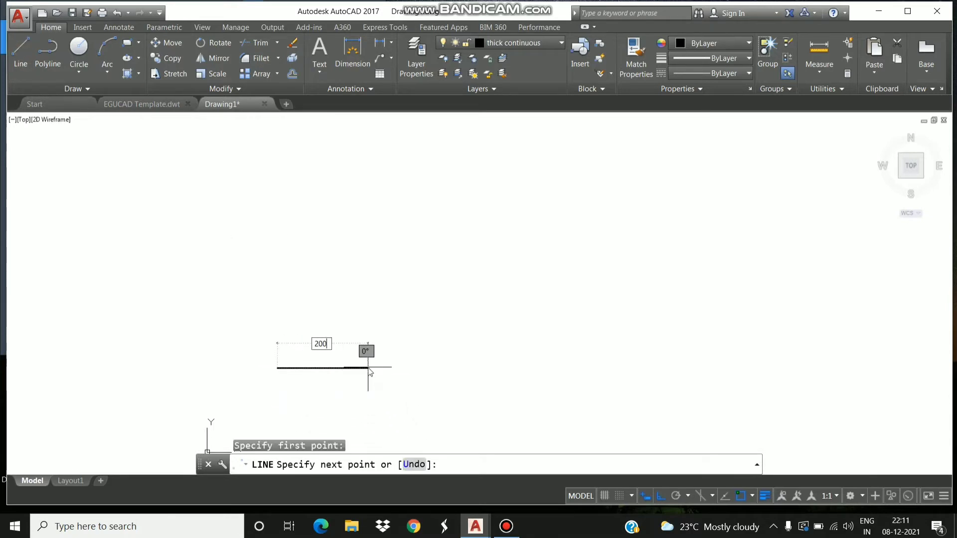
pyautogui.press('Return')
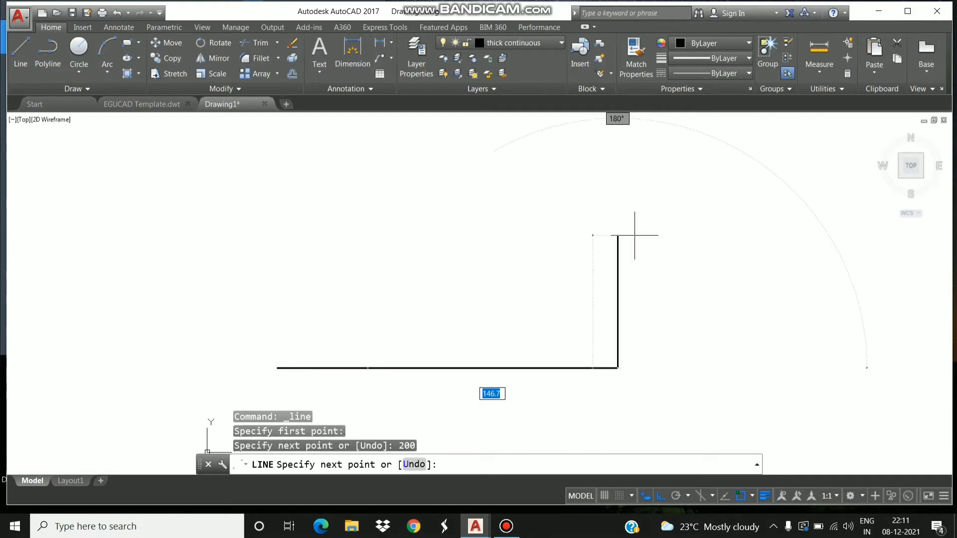
pyautogui.write('100')
pyautogui.press('Return')
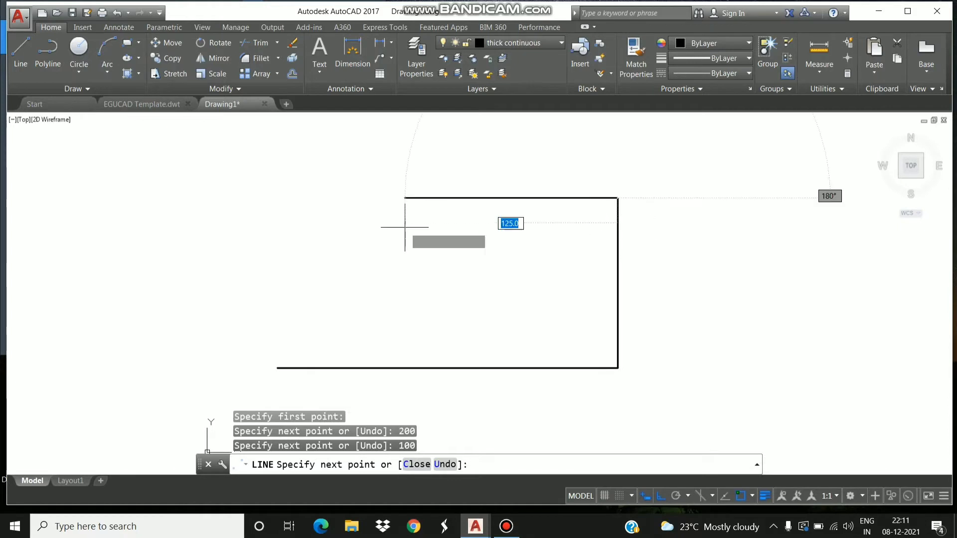
pyautogui.write('0')
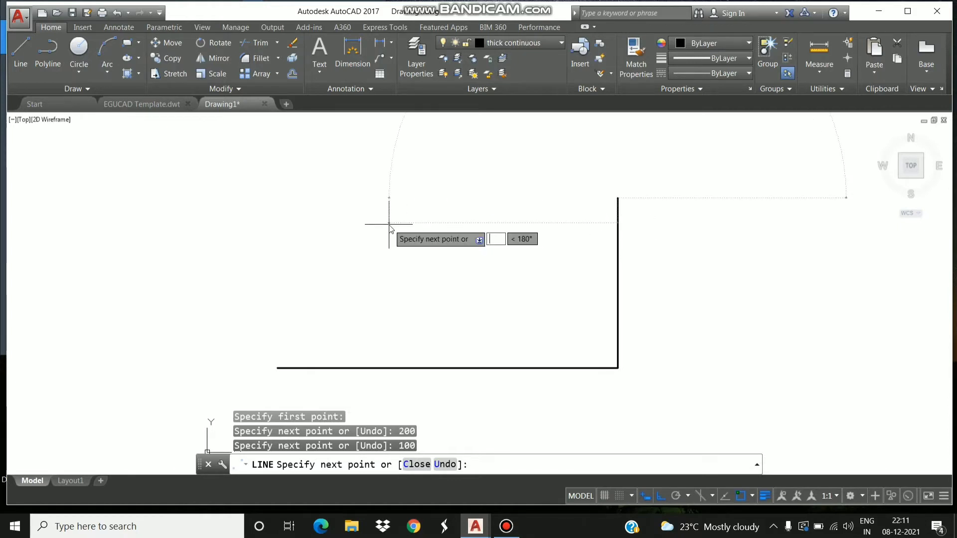
pyautogui.write('200')
pyautogui.press('Return')
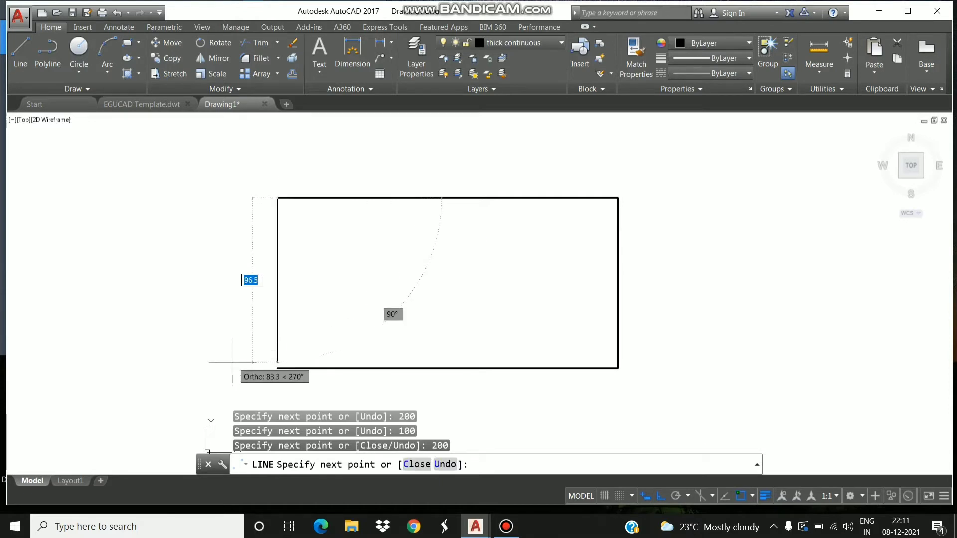
pyautogui.write('100')
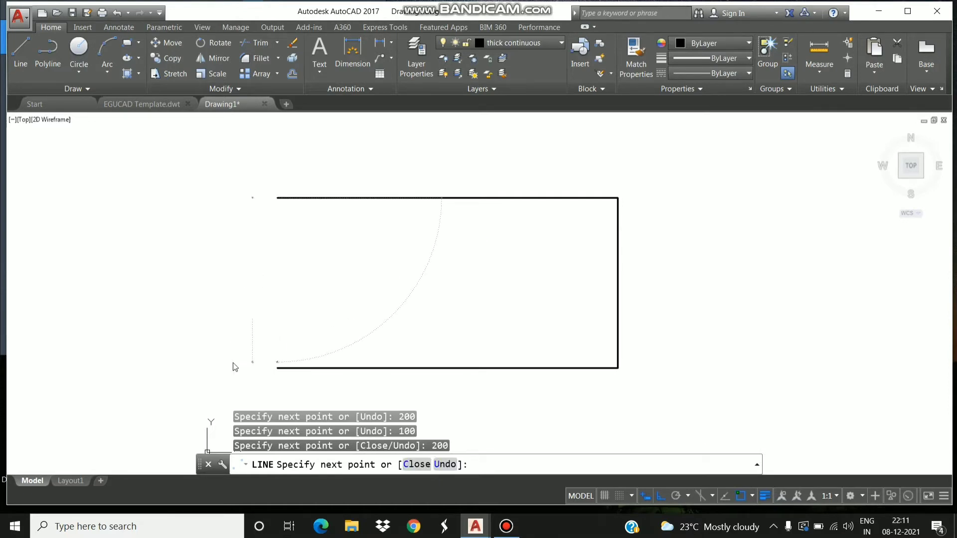
pyautogui.press('Return')
pyautogui.press('Escape')
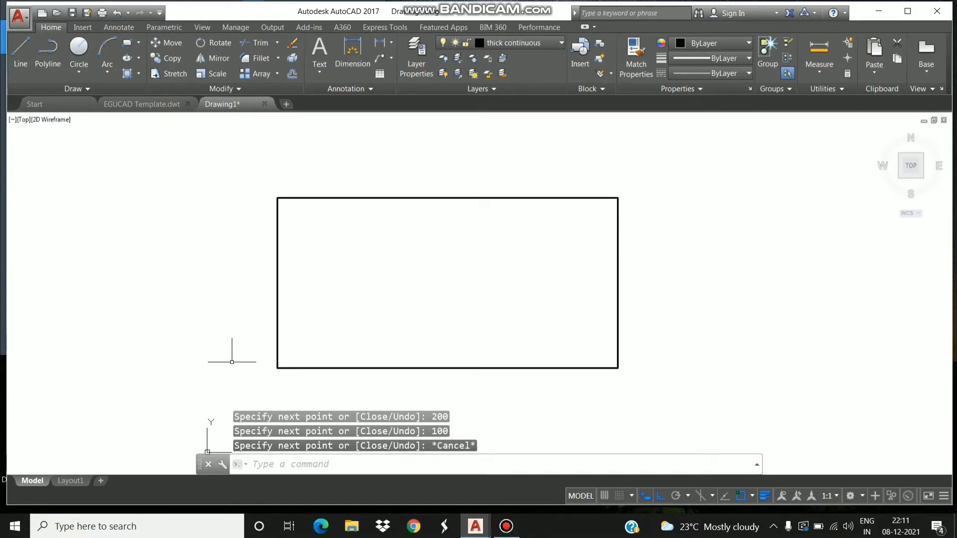
# Fillet the rectangle's upper-left corner with a radius of 12 and undo that fillet.
pyautogui.click(253, 57)
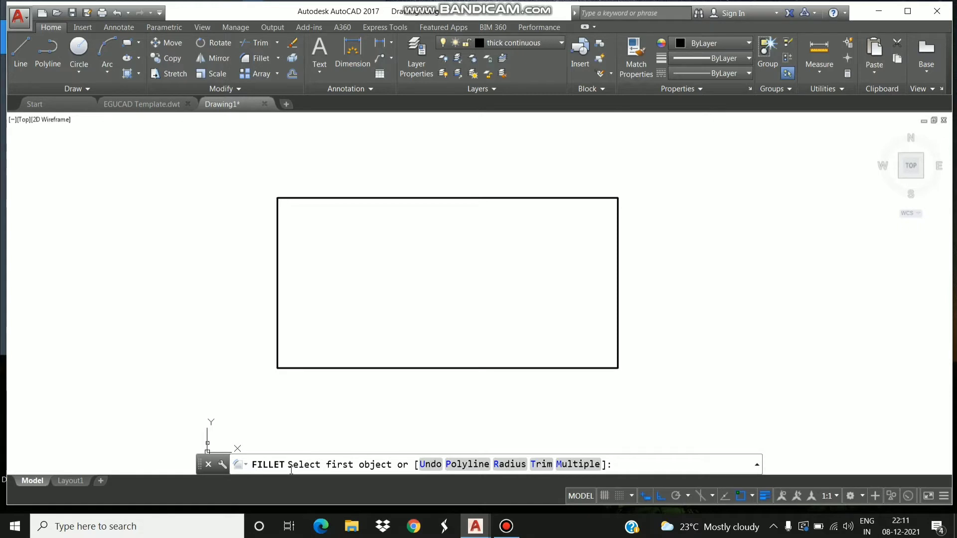
pyautogui.press('Escape')
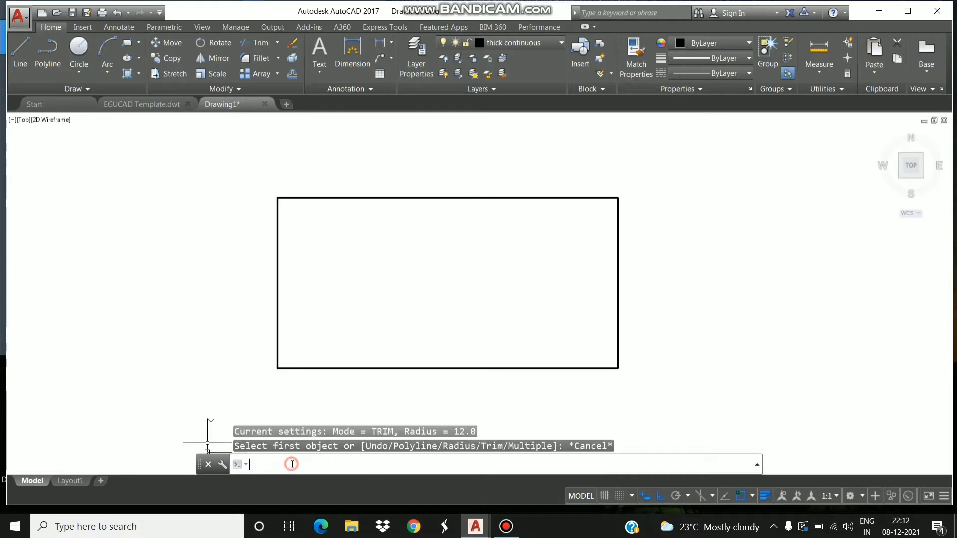
pyautogui.write('fill')
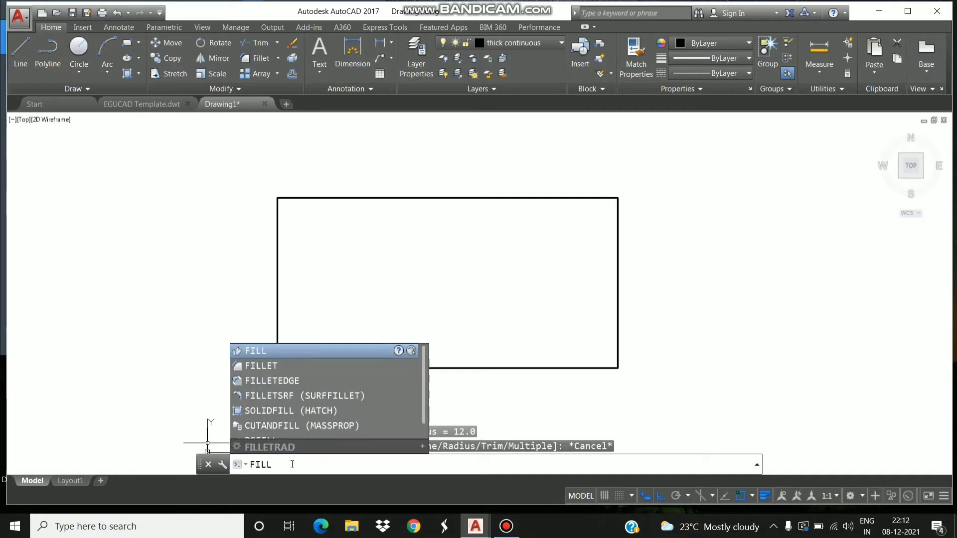
pyautogui.write('et')
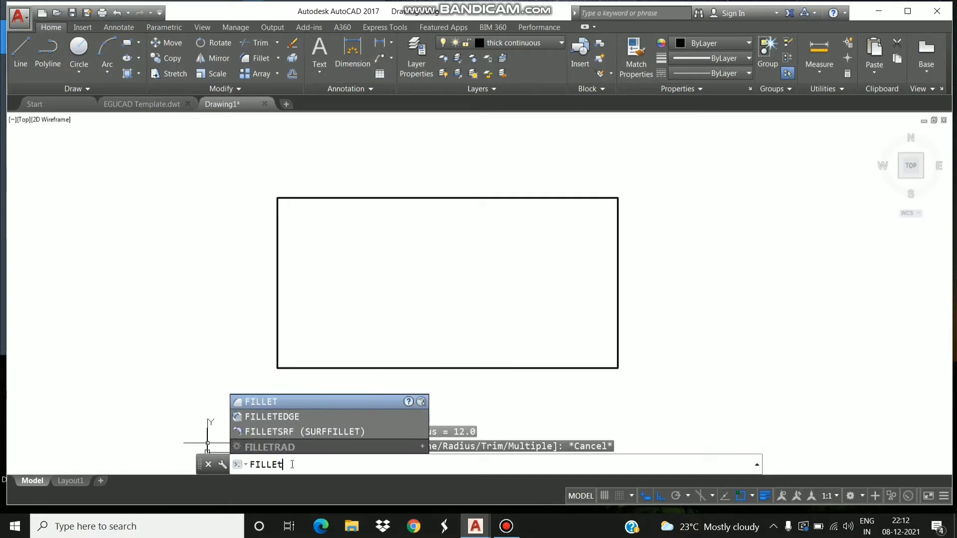
pyautogui.press('Return')
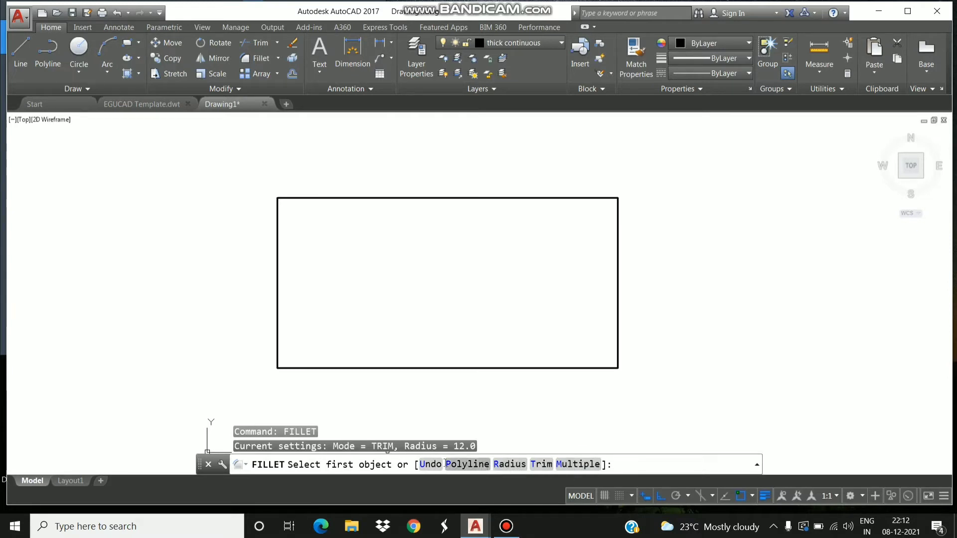
pyautogui.click(510, 465)
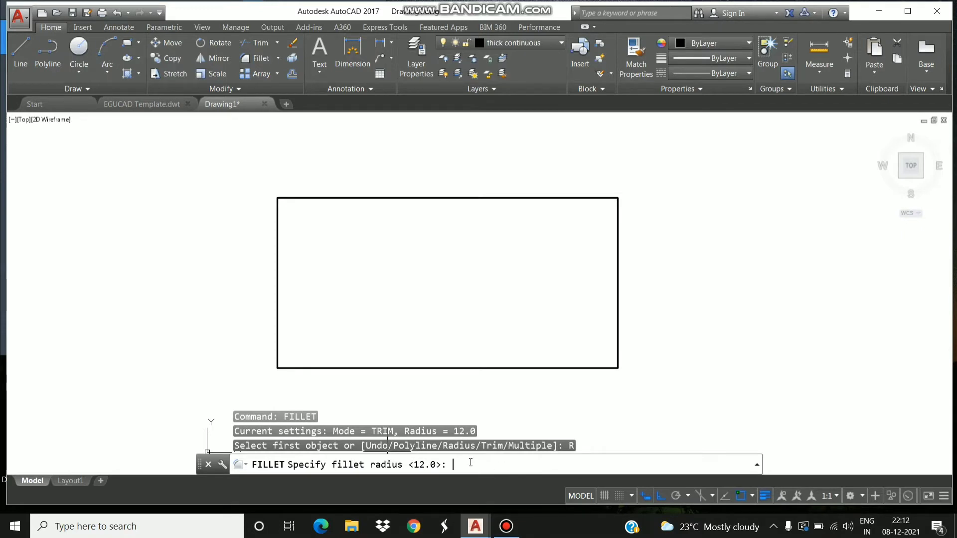
pyautogui.write('12')
pyautogui.press('Return')
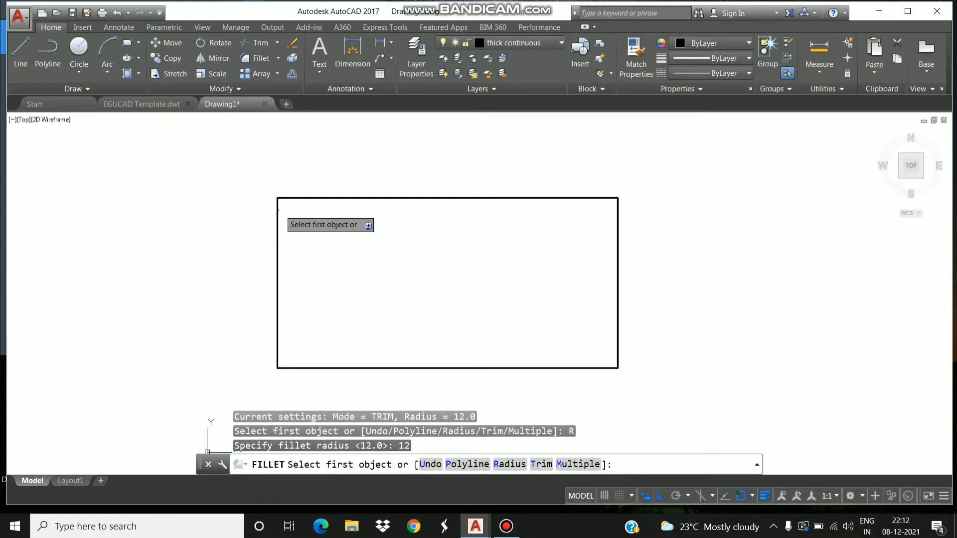
pyautogui.click(279, 205)
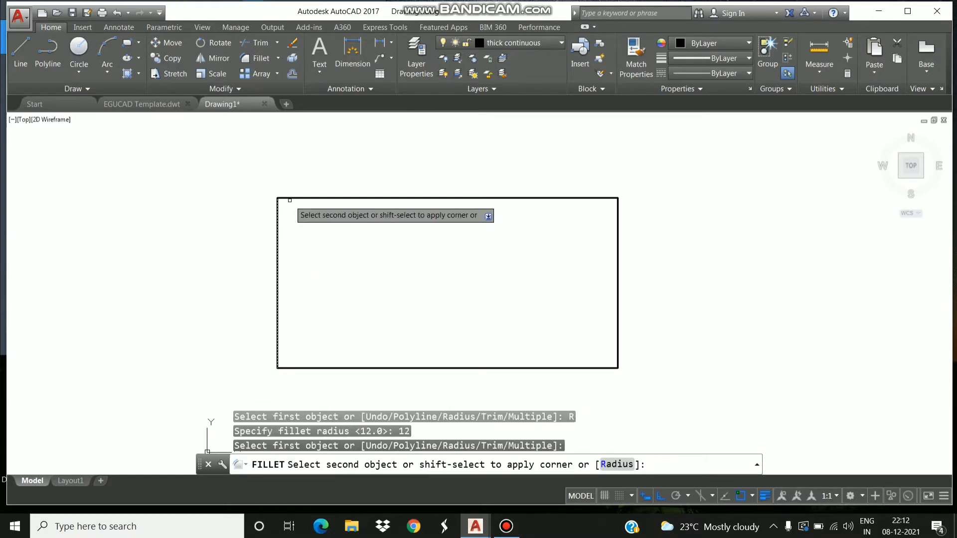
pyautogui.click(295, 199)
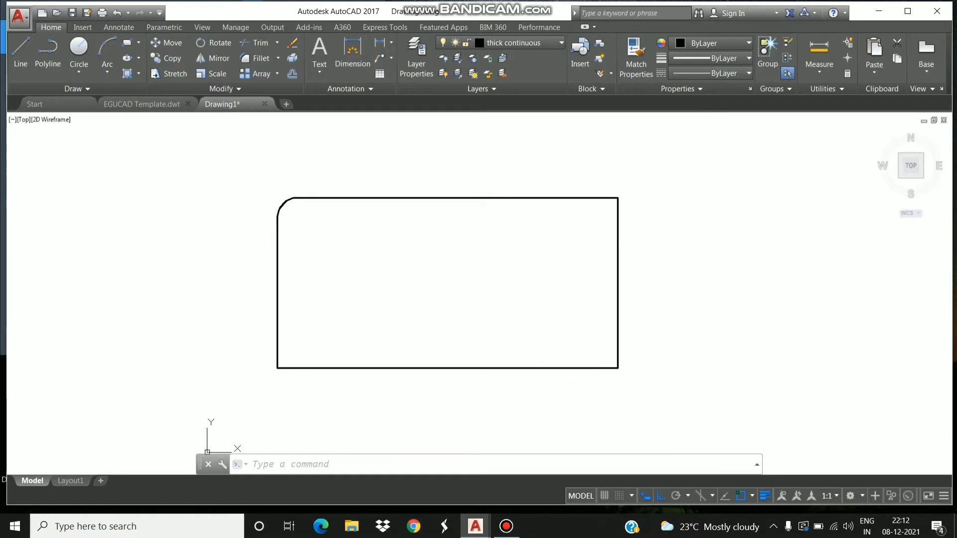
pyautogui.hotkey('ctrl', 'z')
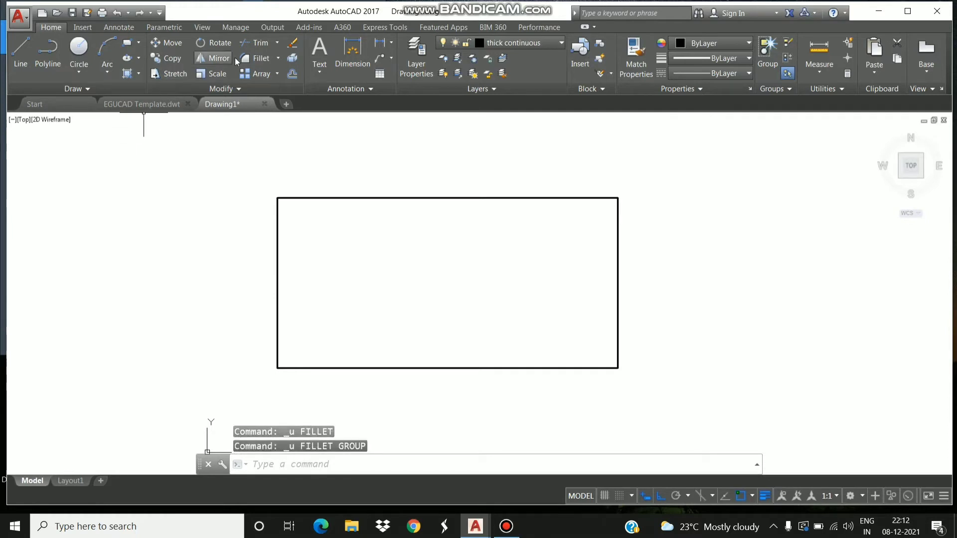
# Round the rectangle's upper-left corner with a fillet of radius 12 between the left and top lines.
pyautogui.click(254, 59)
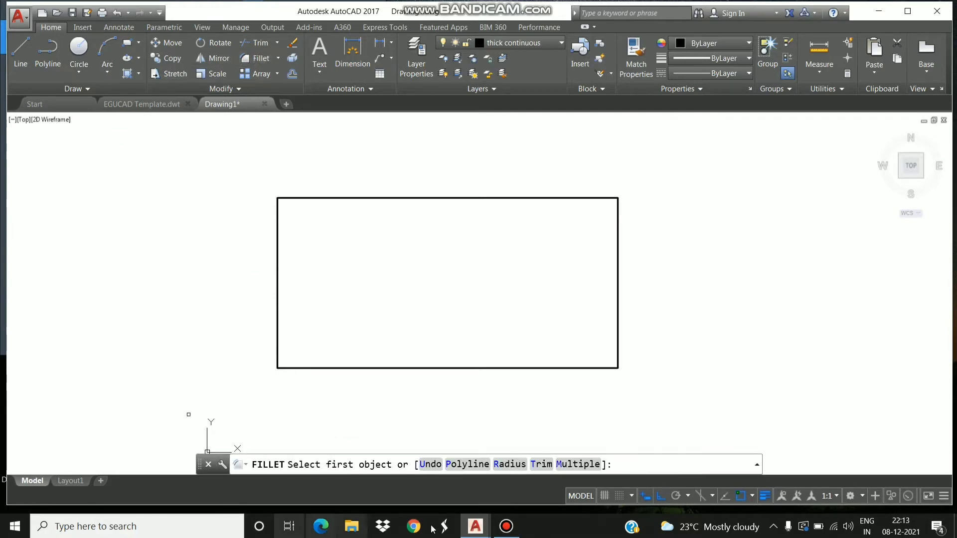
pyautogui.click(506, 465)
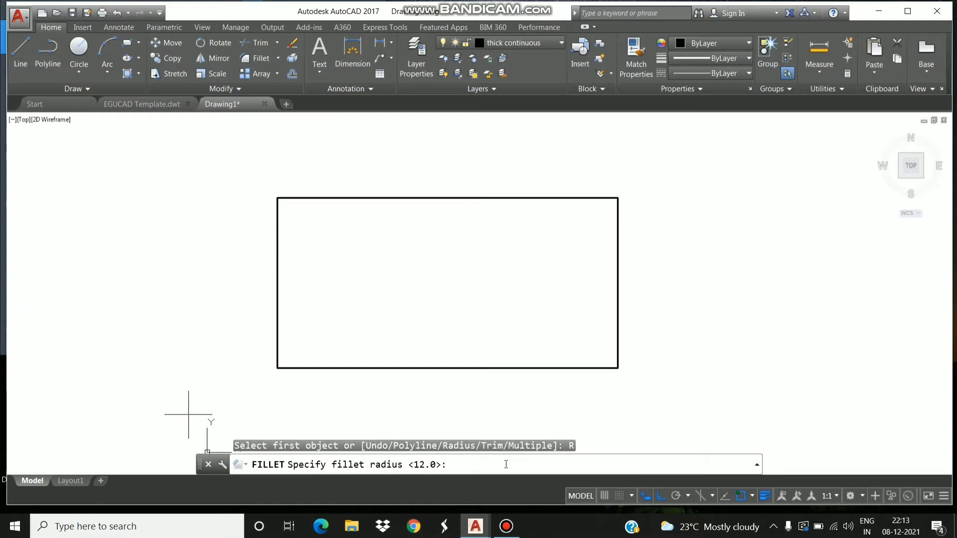
pyautogui.write('12')
pyautogui.press('Return')
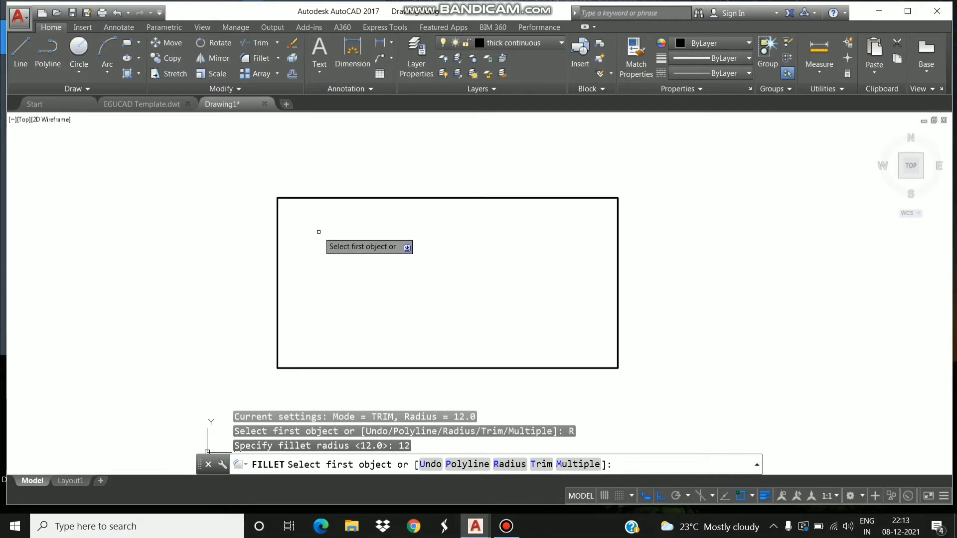
pyautogui.click(277, 212)
pyautogui.click(291, 197)
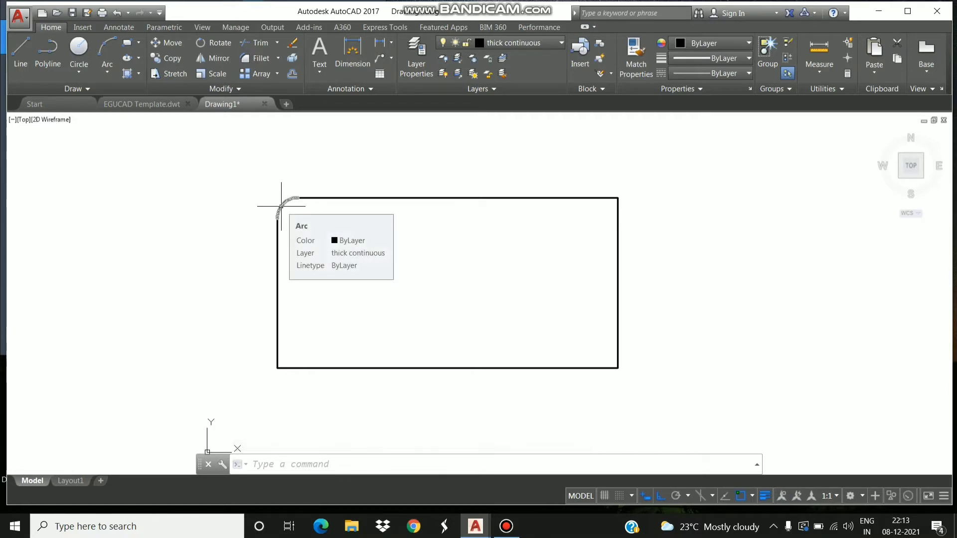
# Fillet the rectangle's upper-right corner with radius 12 in No trim mode between the top and right lines.
pyautogui.click(242, 58)
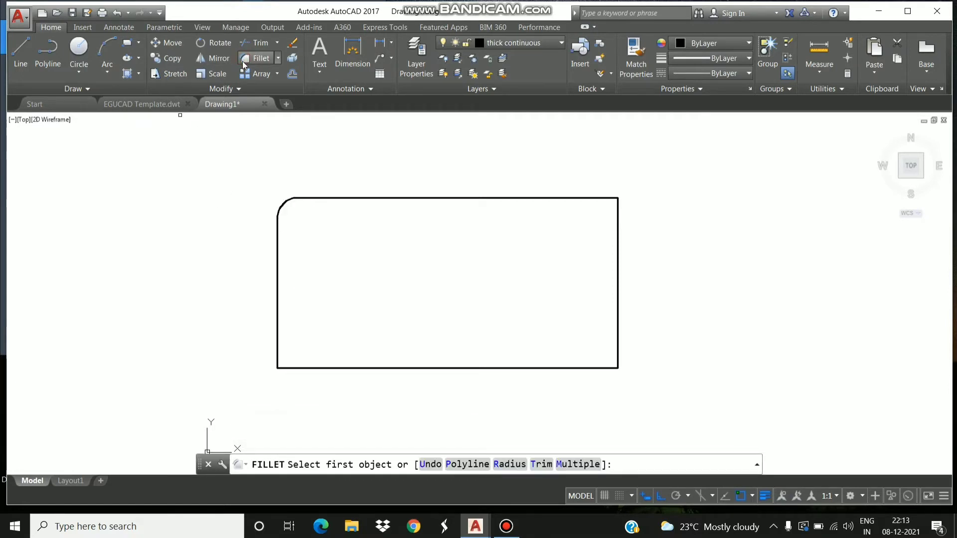
pyautogui.click(541, 465)
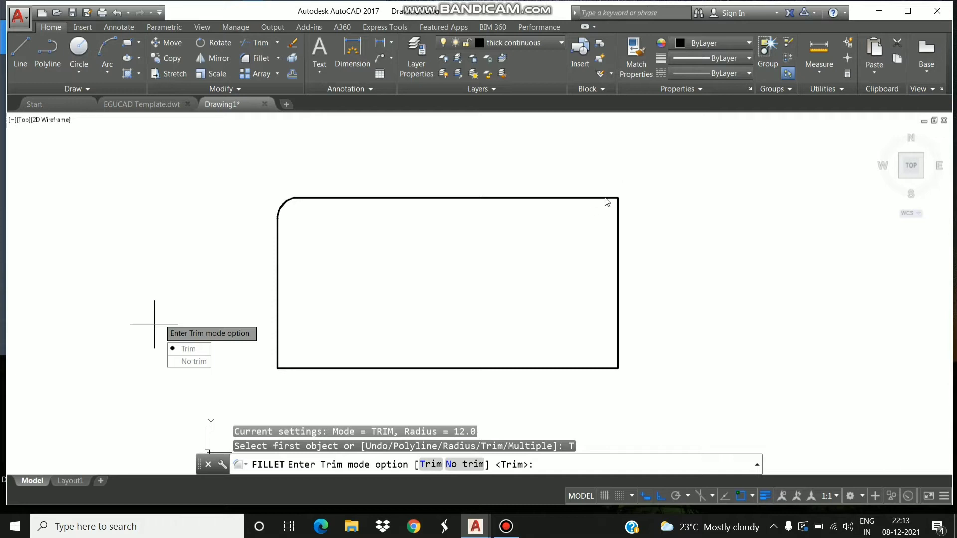
pyautogui.click(461, 465)
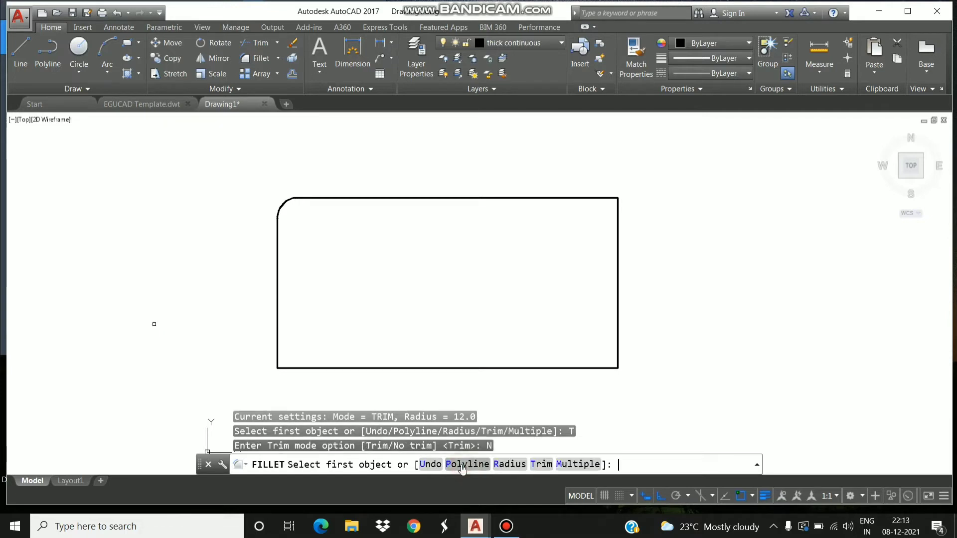
pyautogui.click(504, 464)
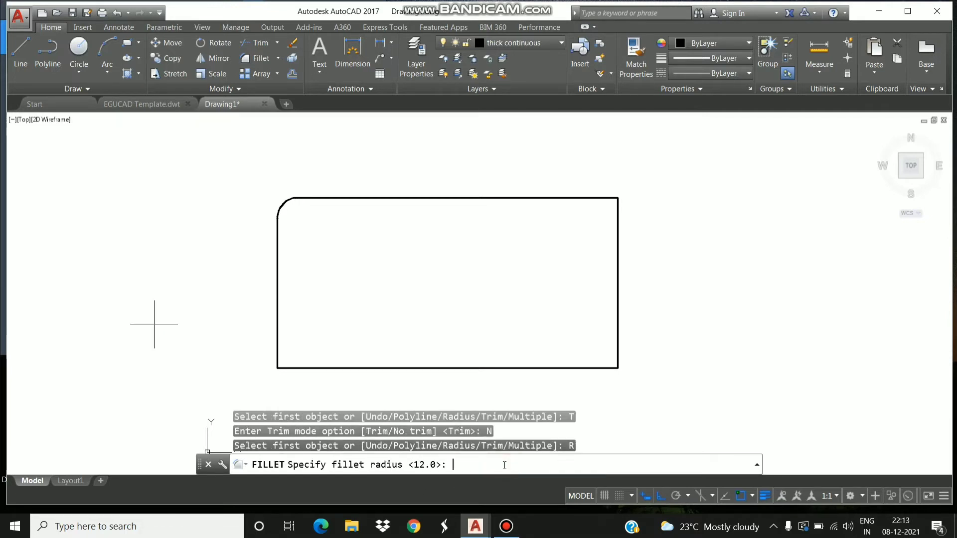
pyautogui.write('12')
pyautogui.press('Return')
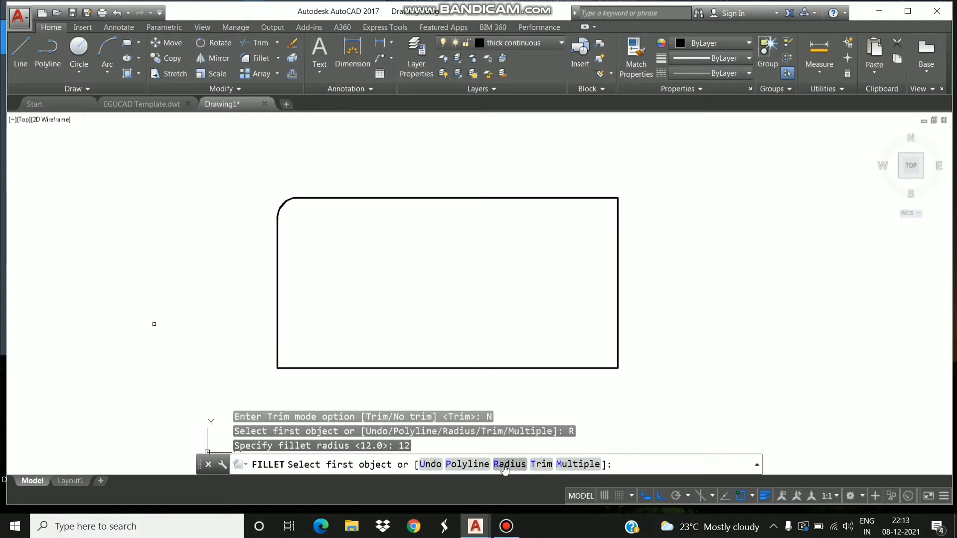
pyautogui.click(600, 197)
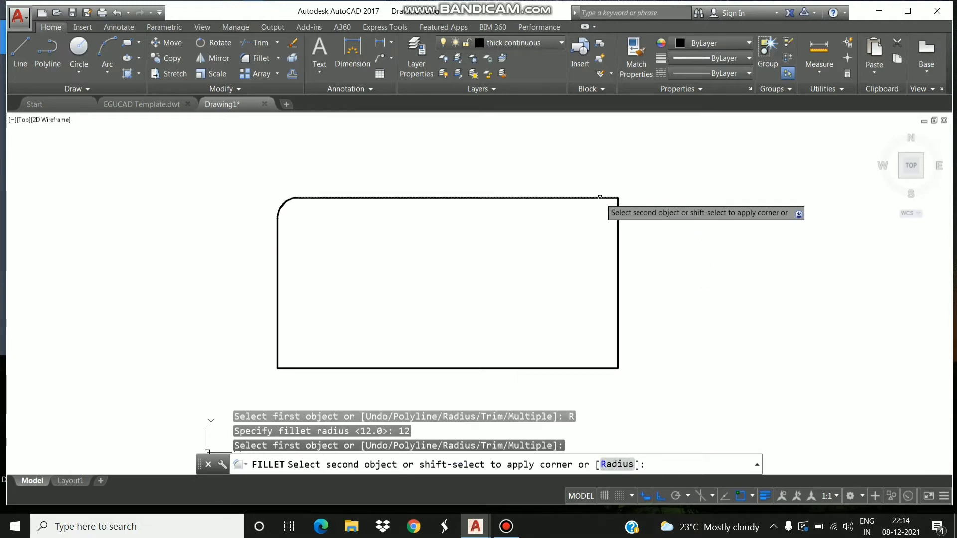
pyautogui.click(617, 214)
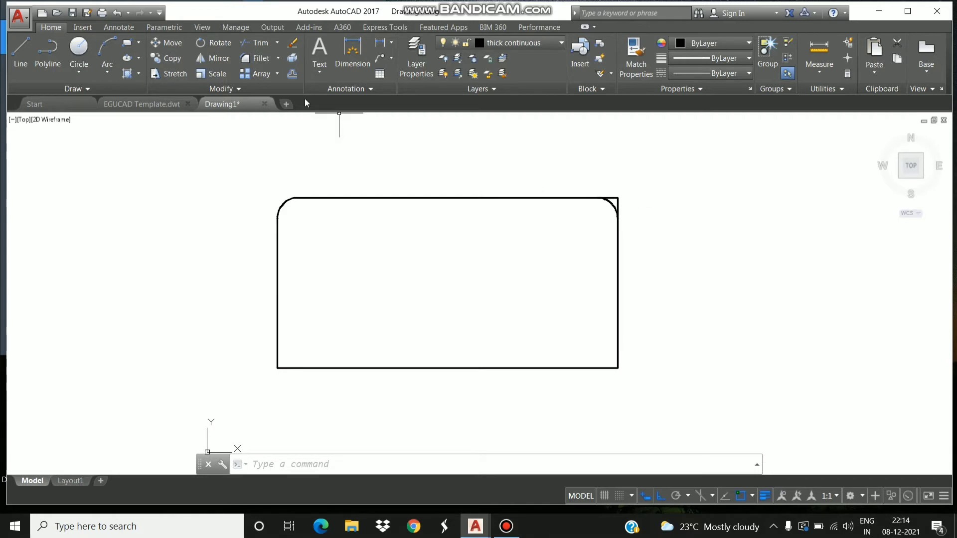
# Undo both corner fillets to restore the plain rectangle.
pyautogui.click(244, 59)
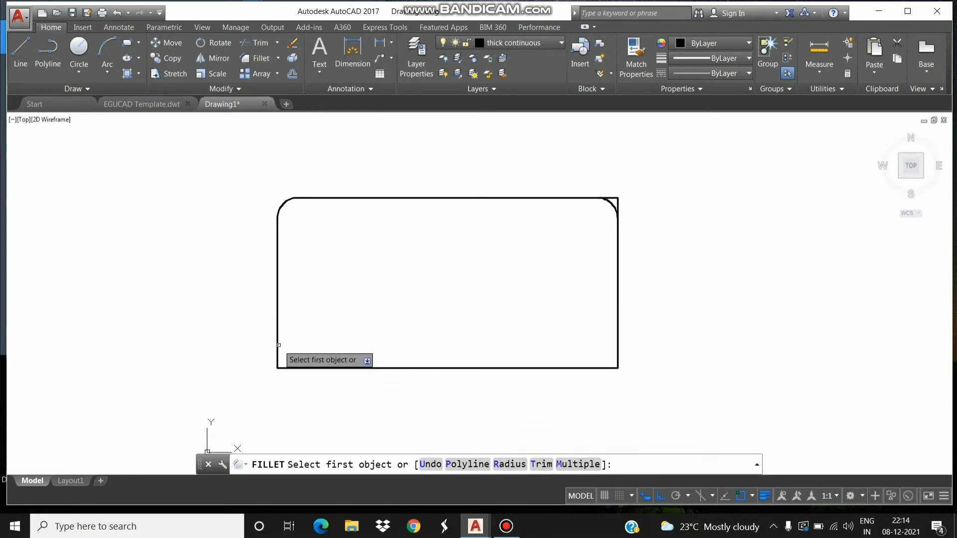
pyautogui.press('Escape')
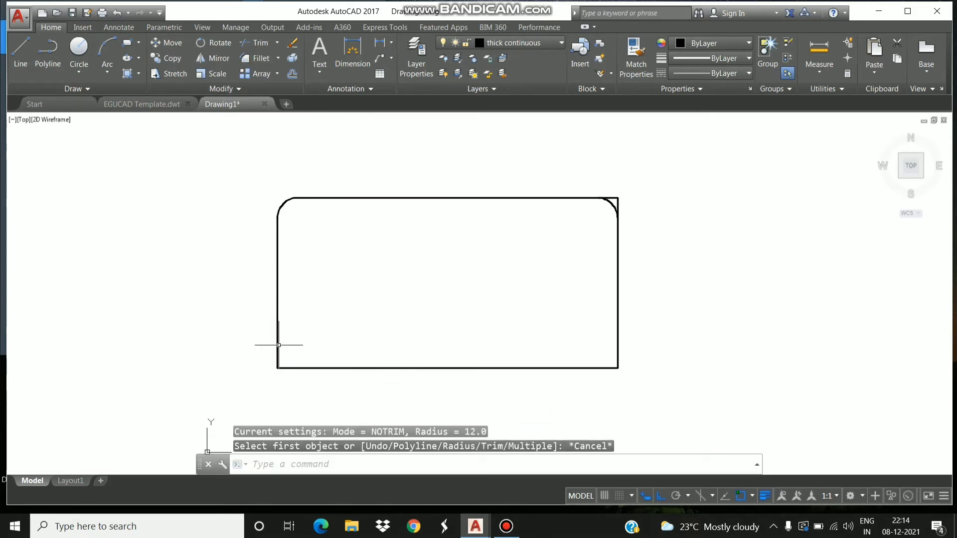
pyautogui.hotkey('ctrl', 'z')
pyautogui.hotkey('ctrl', 'z')
pyautogui.hotkey('ctrl', 'z')
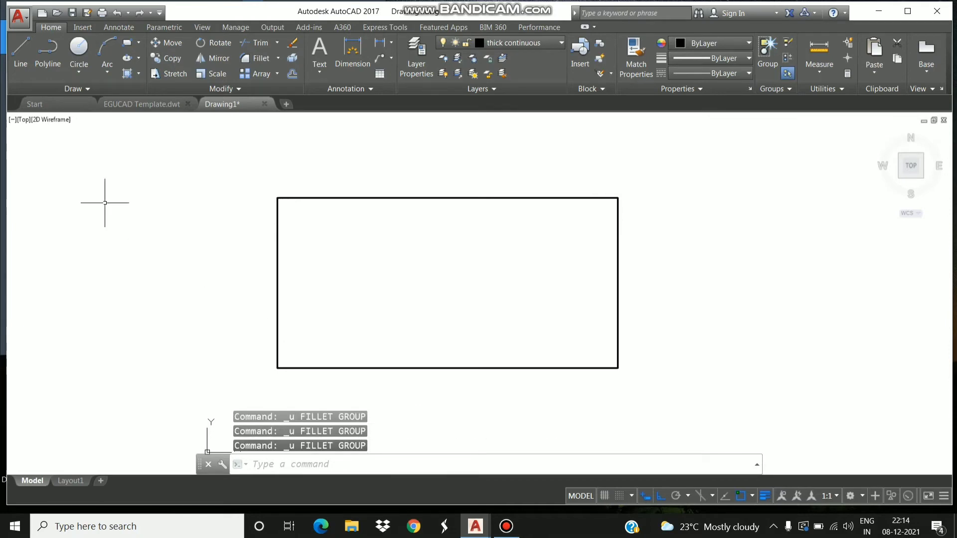
# Fillet the rectangle's upper-left corner with radius 12 between the left and top lines.
pyautogui.click(252, 63)
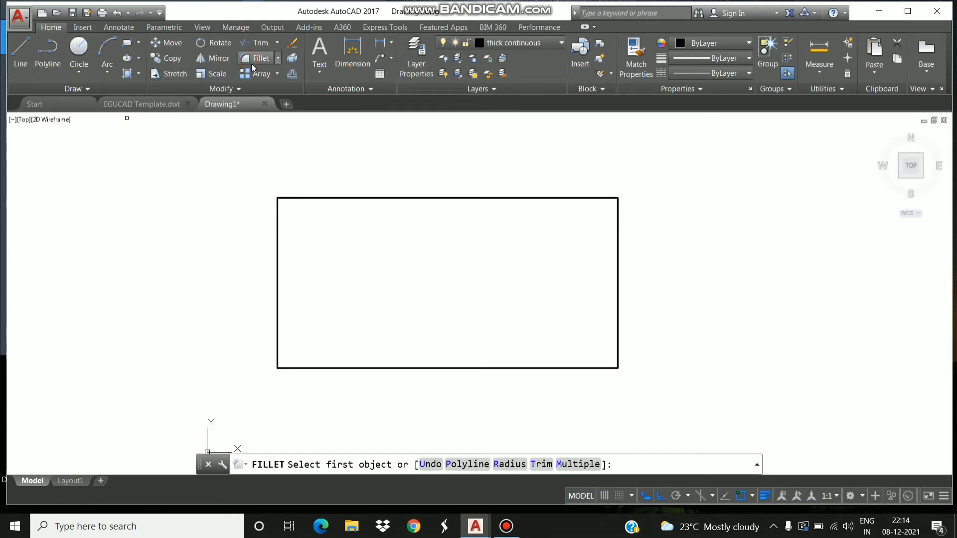
pyautogui.click(510, 465)
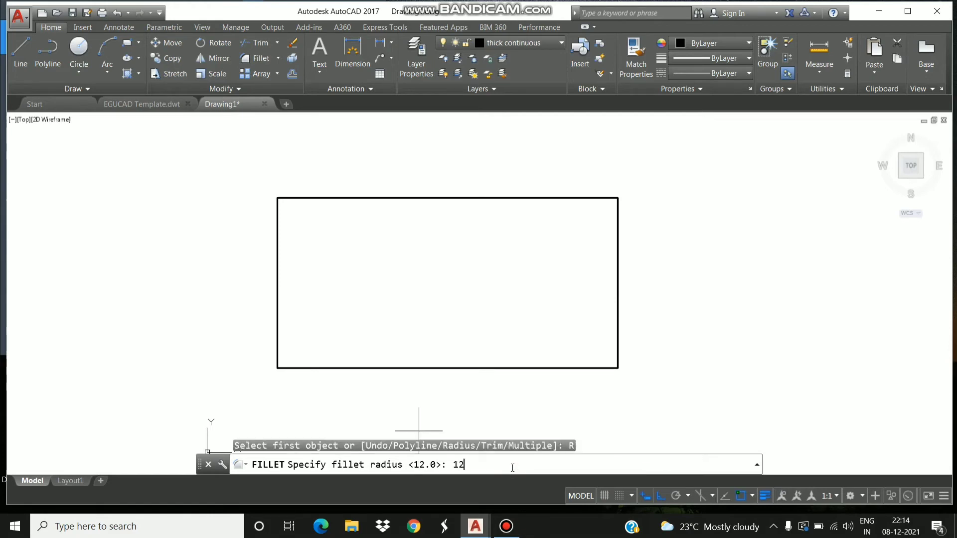
pyautogui.write('12')
pyautogui.press('Return')
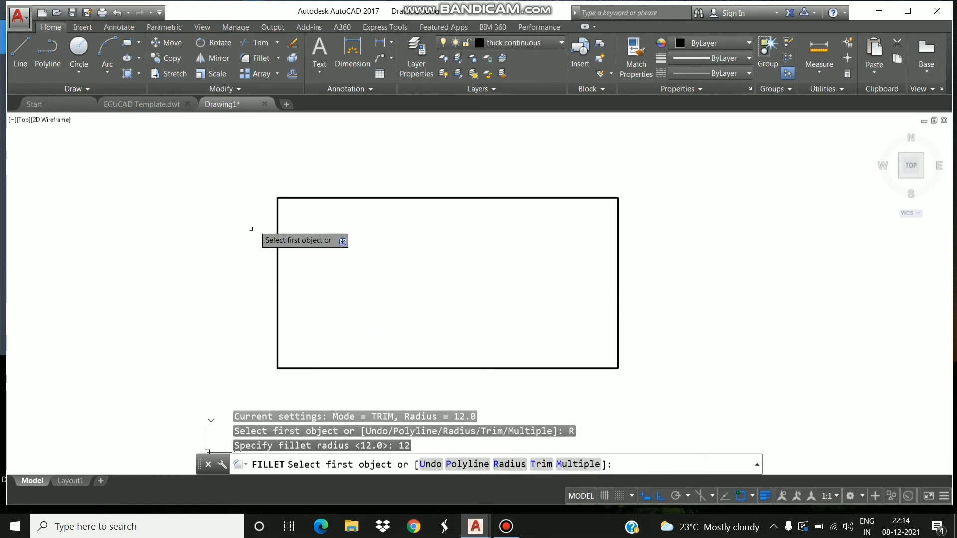
pyautogui.click(277, 205)
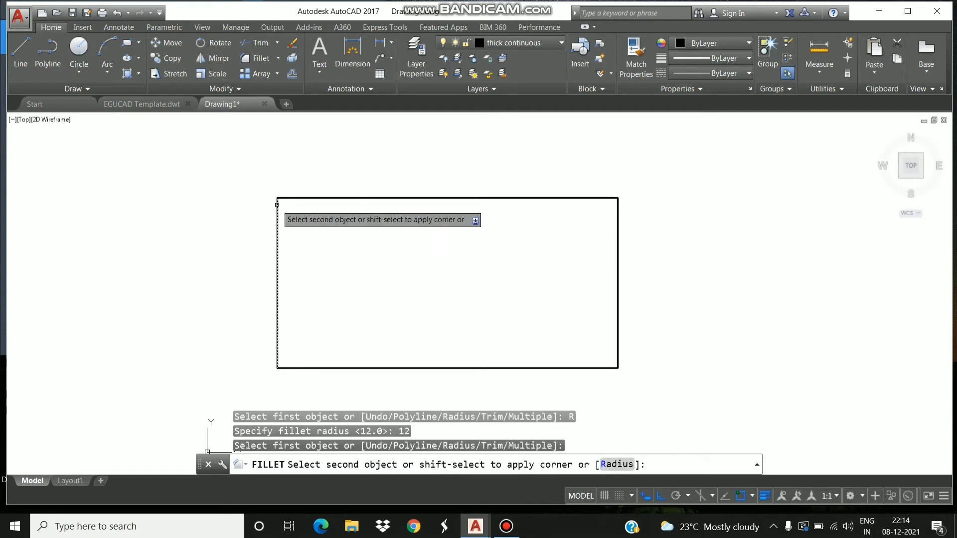
pyautogui.click(290, 198)
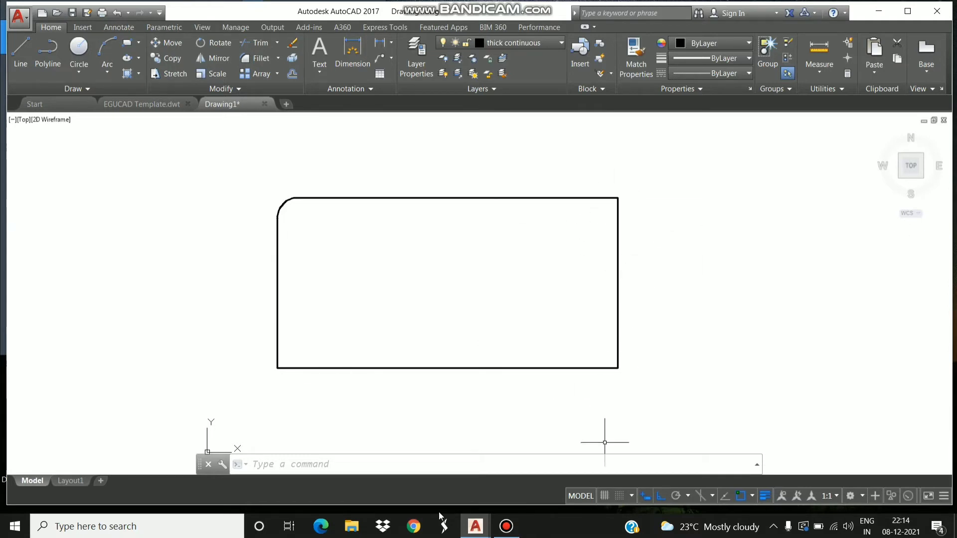
# Fillet the rectangle's three remaining corners with radius 12 in a single Fillet command using the Multiple option.
pyautogui.click(249, 61)
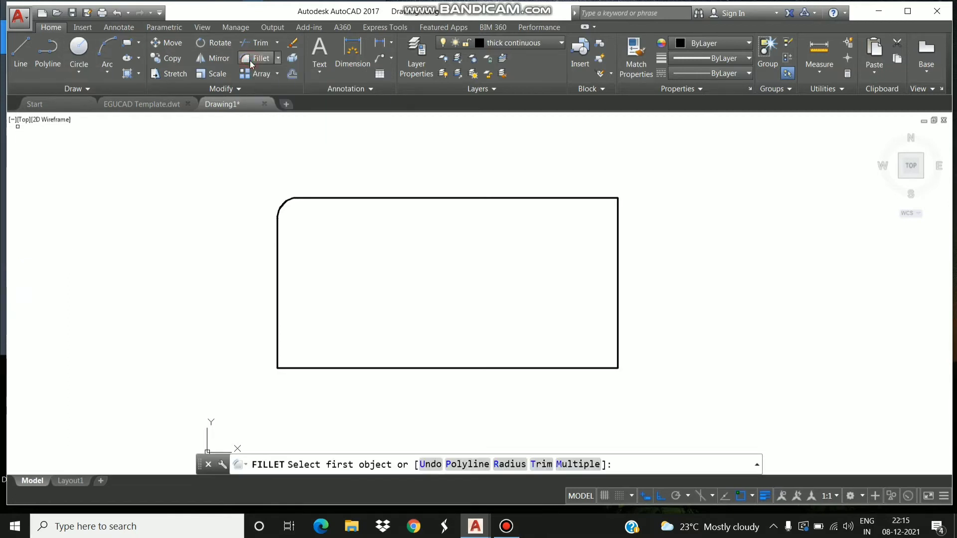
pyautogui.click(513, 464)
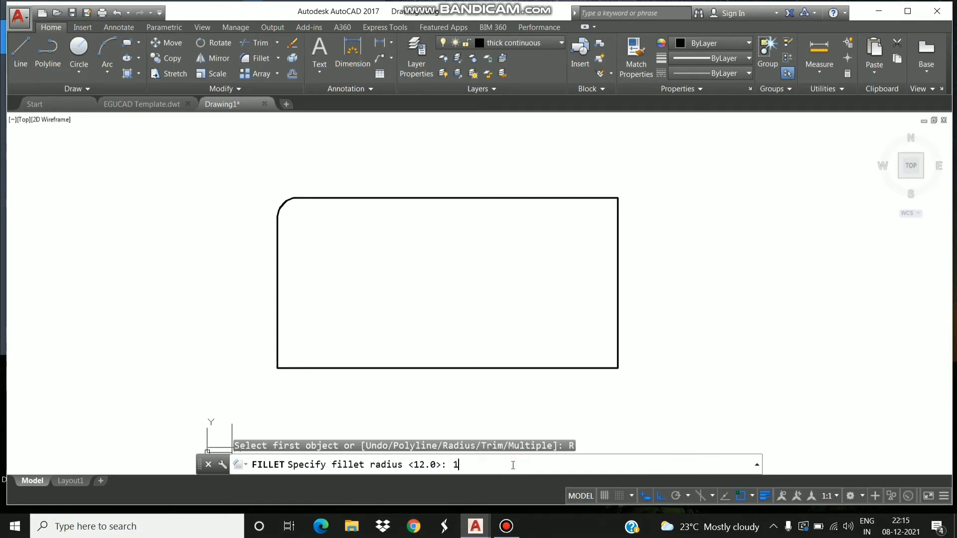
pyautogui.press('Return')
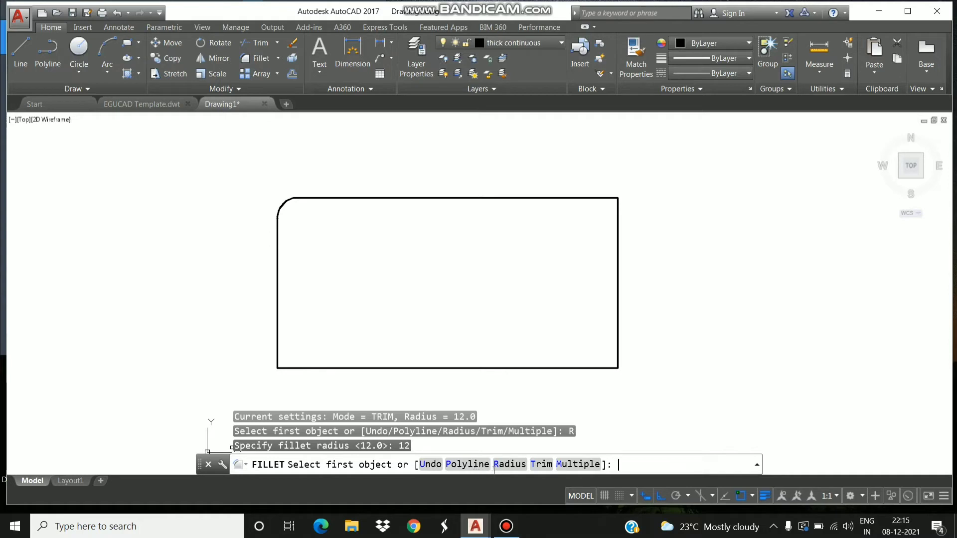
pyautogui.click(580, 464)
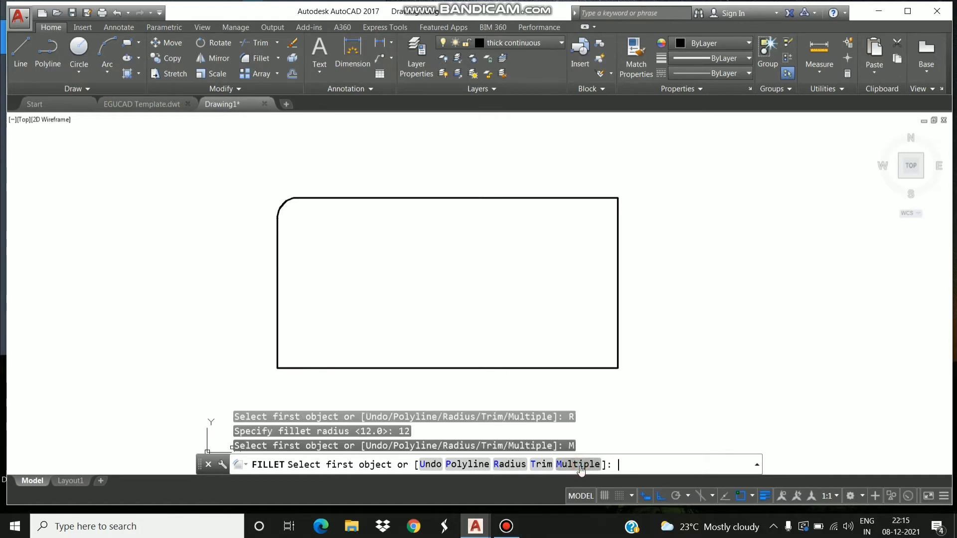
pyautogui.click(603, 199)
pyautogui.click(617, 216)
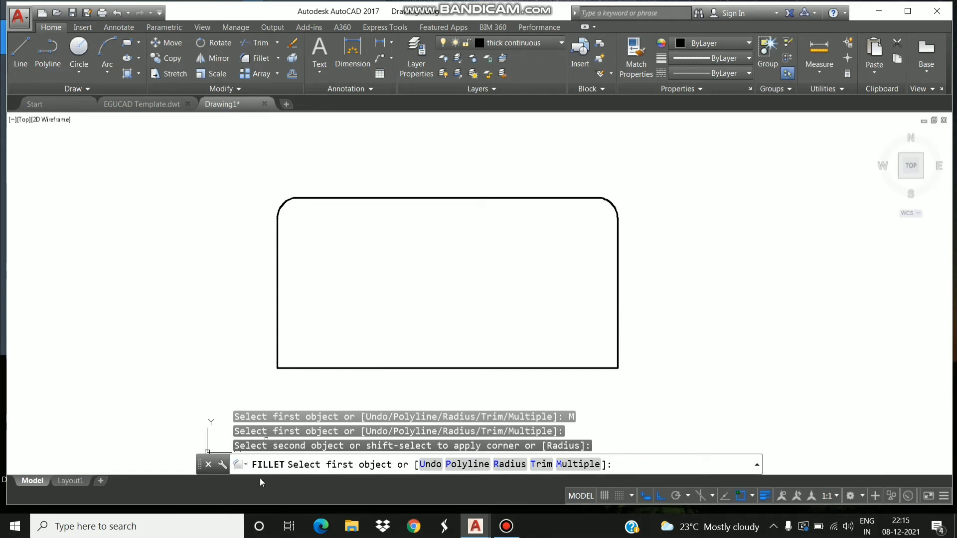
pyautogui.click(617, 354)
pyautogui.click(607, 368)
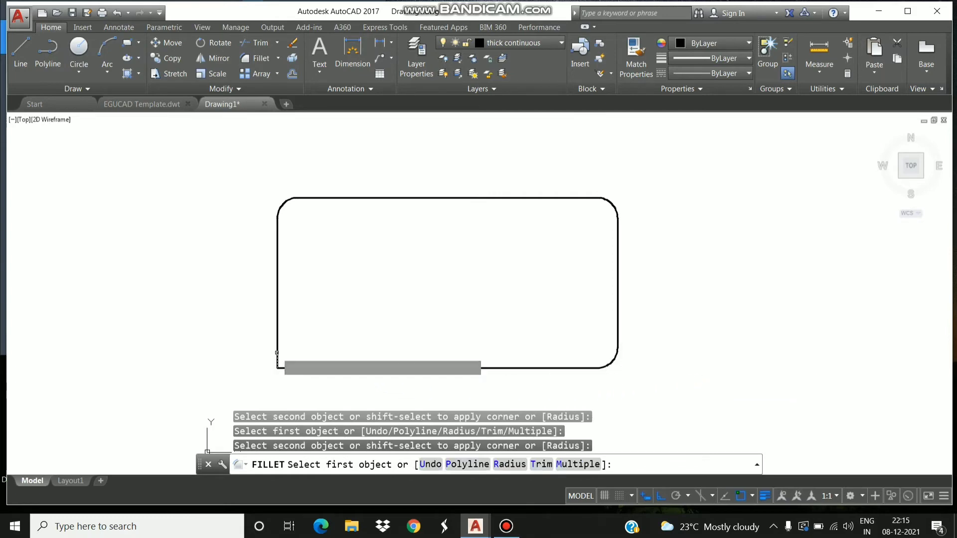
pyautogui.click(278, 354)
pyautogui.click(286, 368)
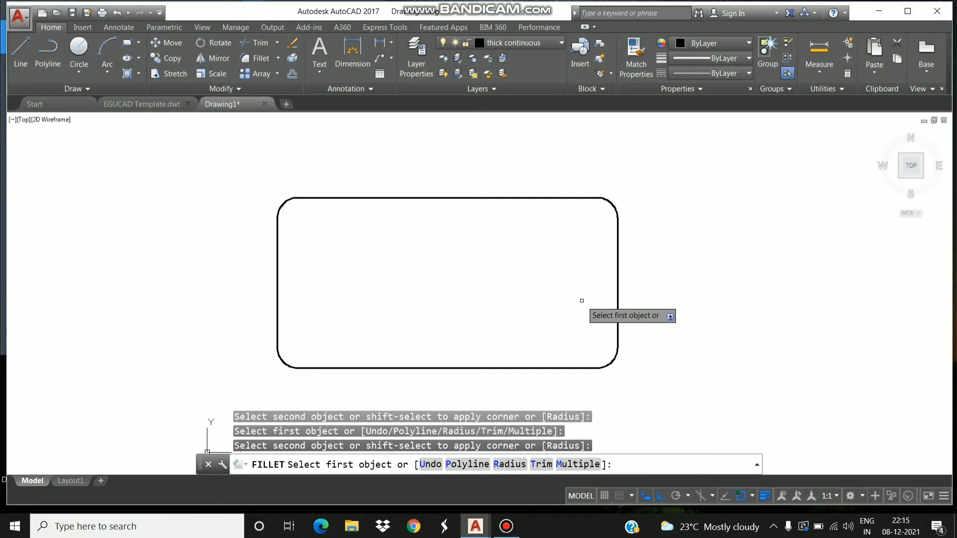
pyautogui.press('Escape')
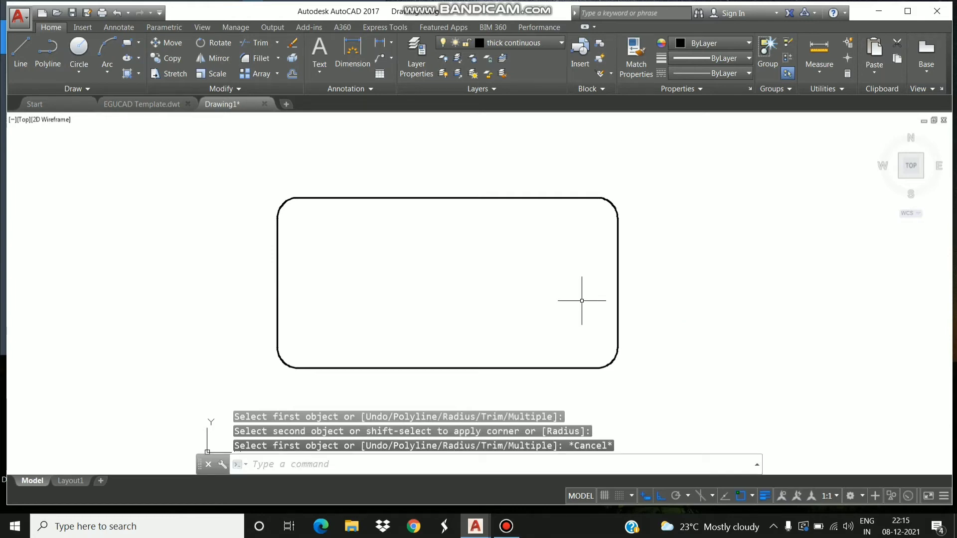
# Erase the entire rounded rectangle and draw a new one about 128 by 70 with the Rectangle command.
pyautogui.hotkey('ctrl', 'a')
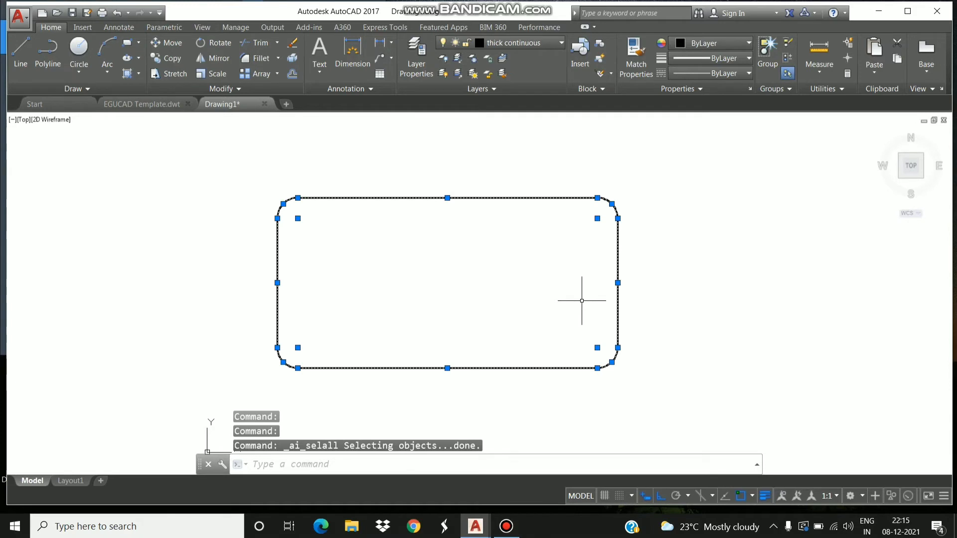
pyautogui.press('Delete')
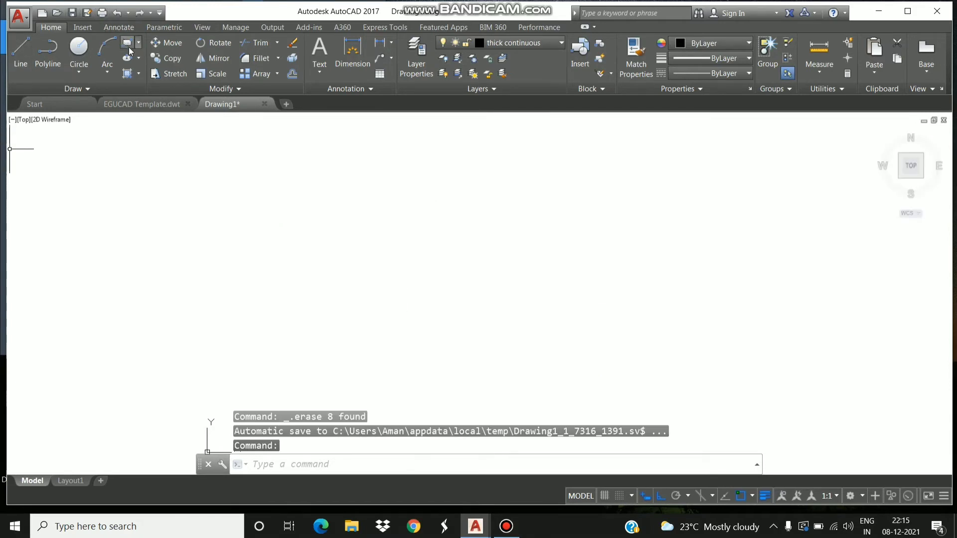
pyautogui.click(138, 44)
pyautogui.click(141, 60)
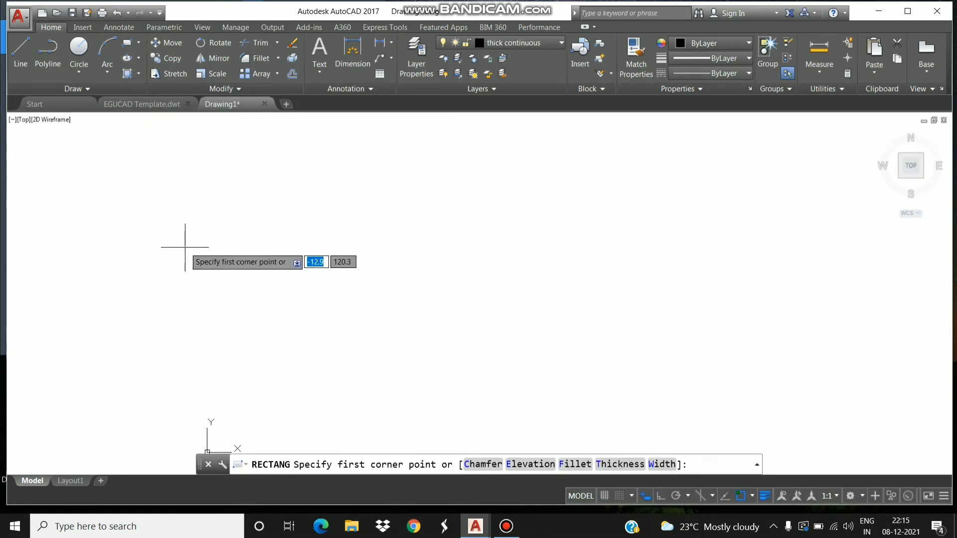
pyautogui.click(173, 222)
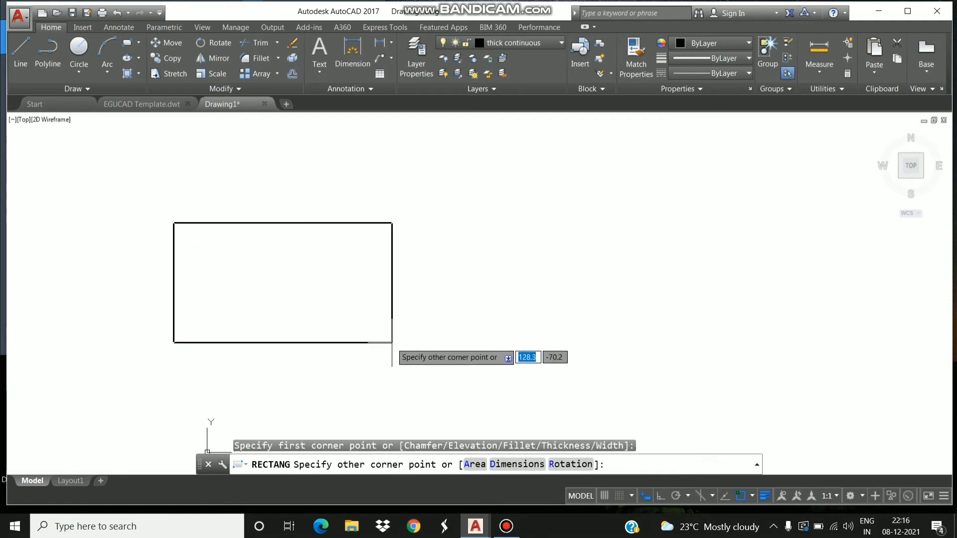
pyautogui.click(391, 344)
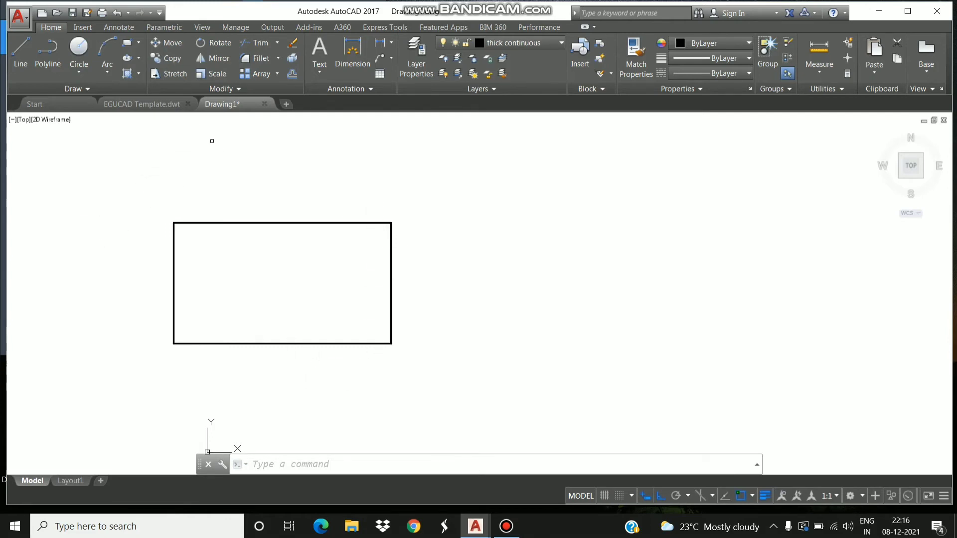
# Fillet all four corners of the new rectangle at once with radius 12 using the Polyline option, and undo that fillet.
pyautogui.click(255, 59)
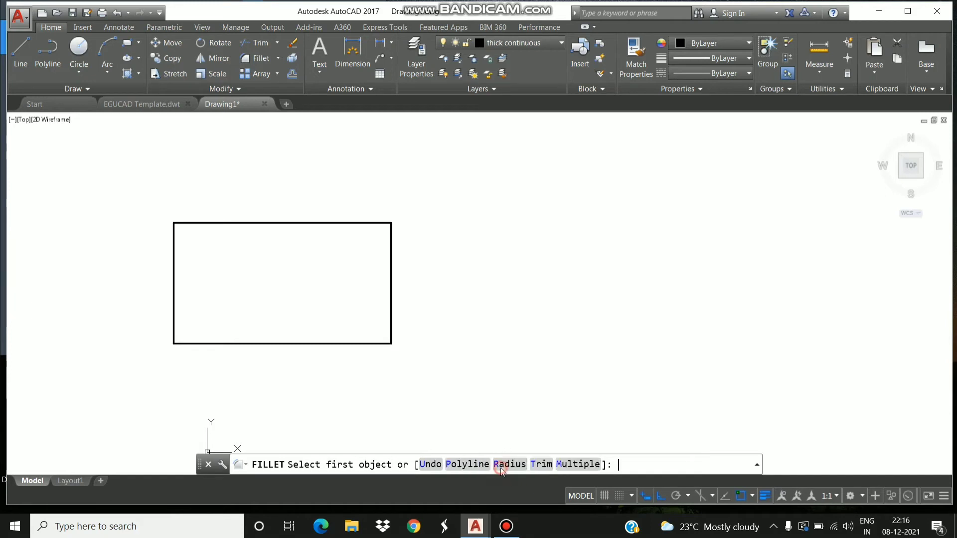
pyautogui.click(500, 464)
pyautogui.write('12')
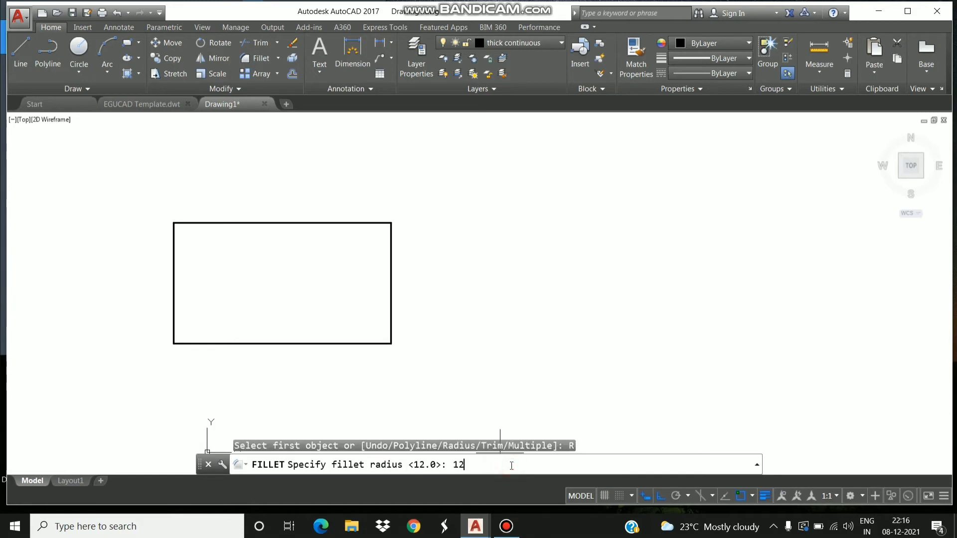
pyautogui.press('Return')
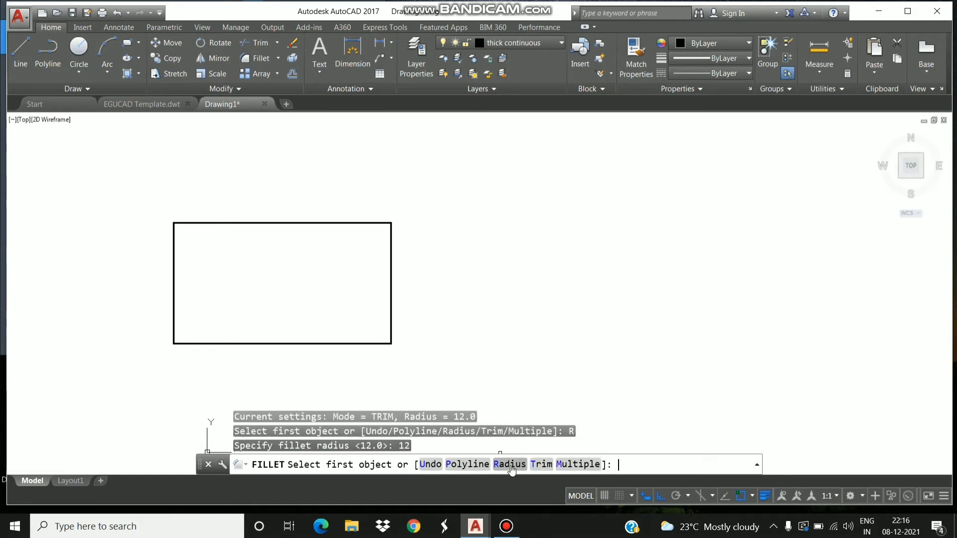
pyautogui.click(467, 464)
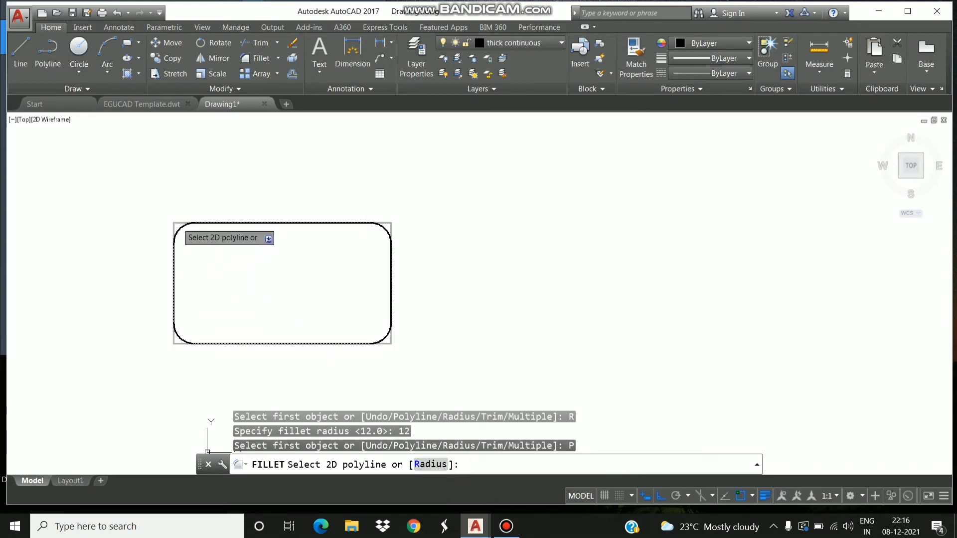
pyautogui.click(175, 225)
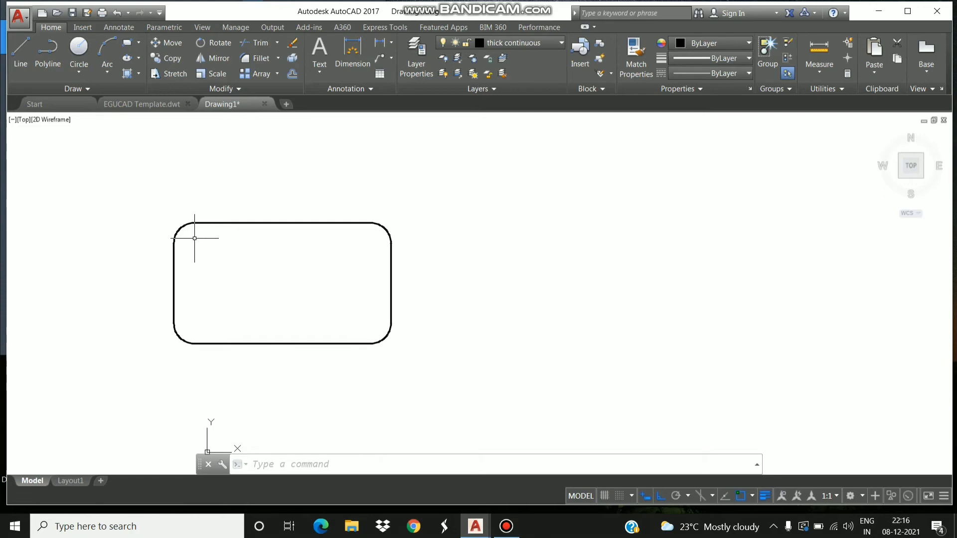
pyautogui.hotkey('ctrl', 'z')
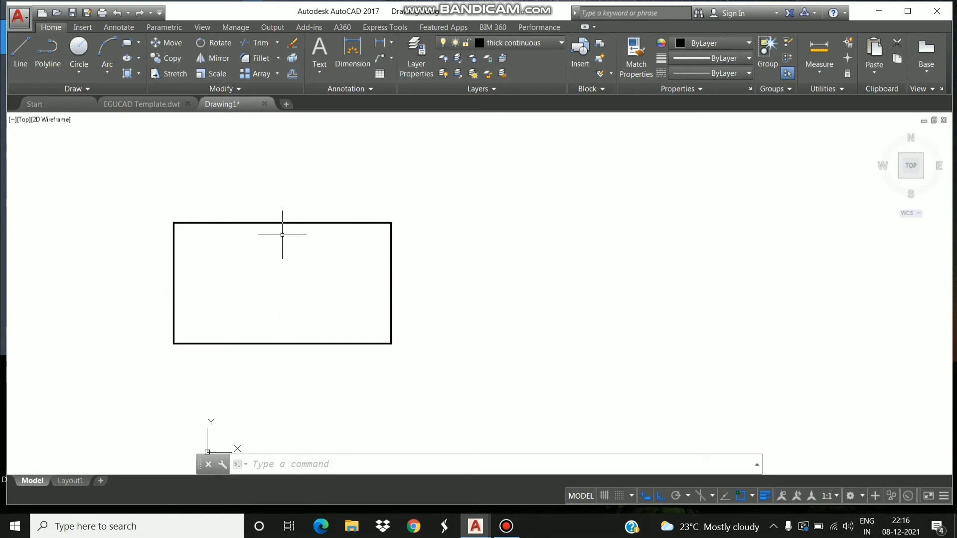
# Round every corner of the rectangle together with the Fillet command's Polyline option at radius 12.
pyautogui.click(247, 61)
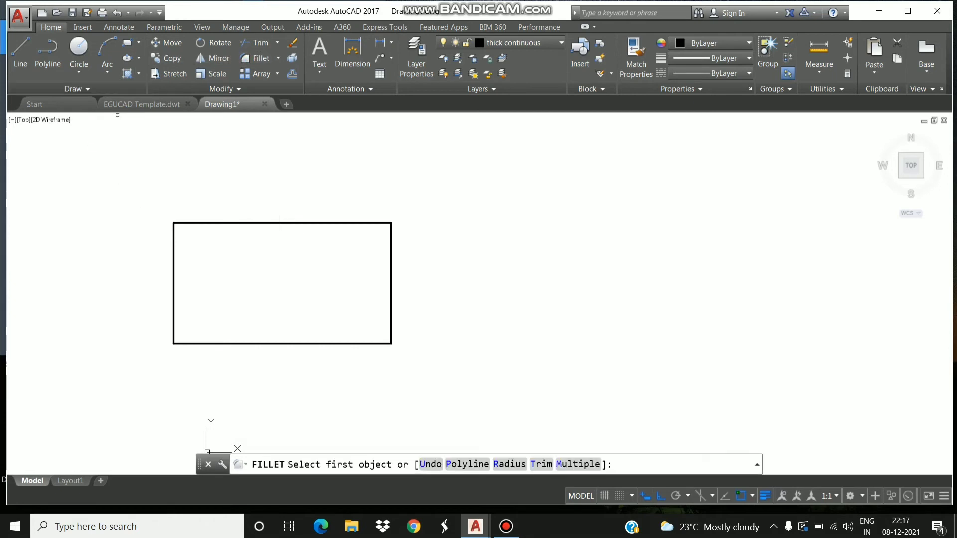
pyautogui.click(512, 464)
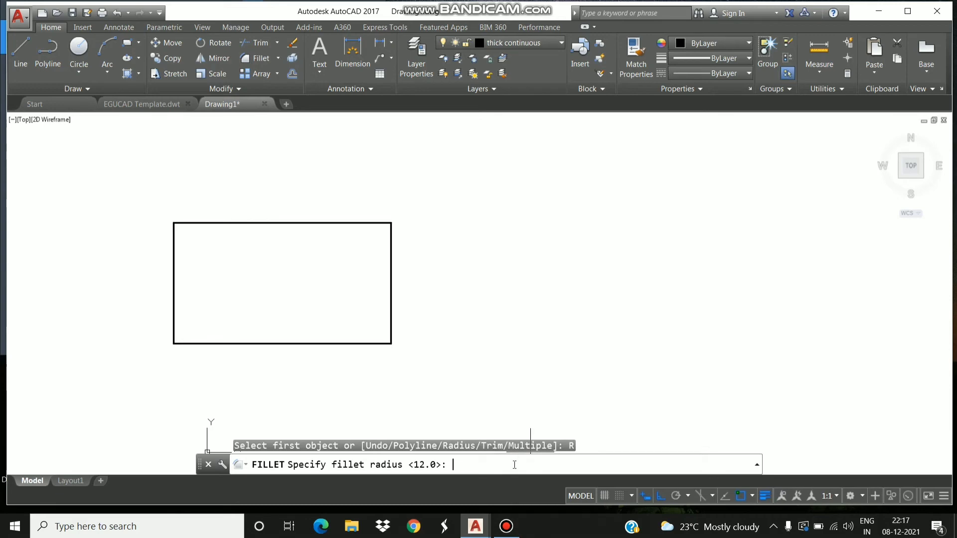
pyautogui.press('Return')
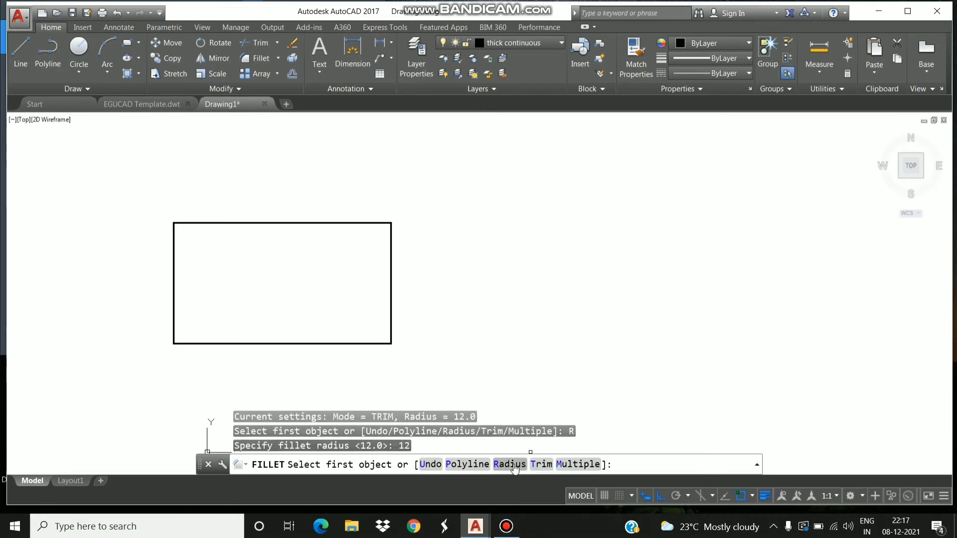
pyautogui.click(466, 464)
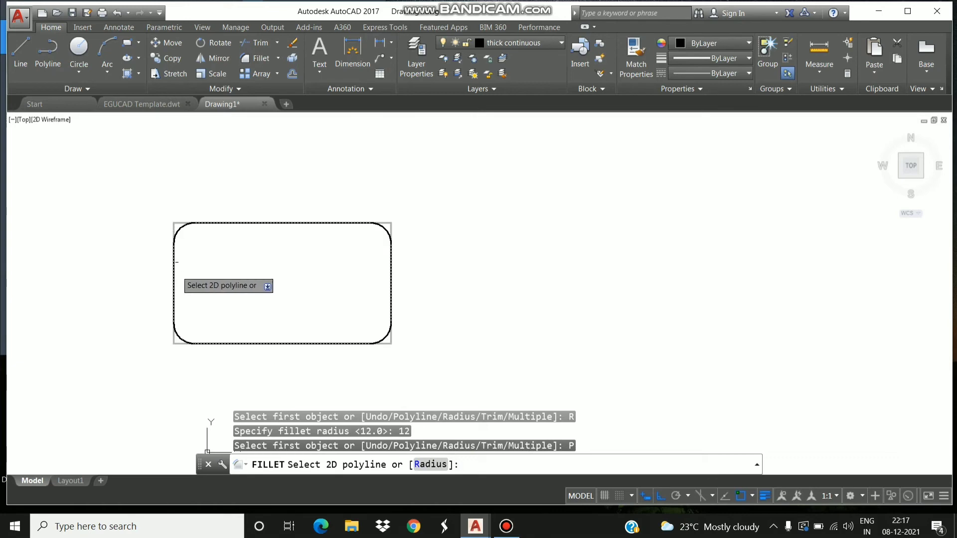
pyautogui.click(173, 337)
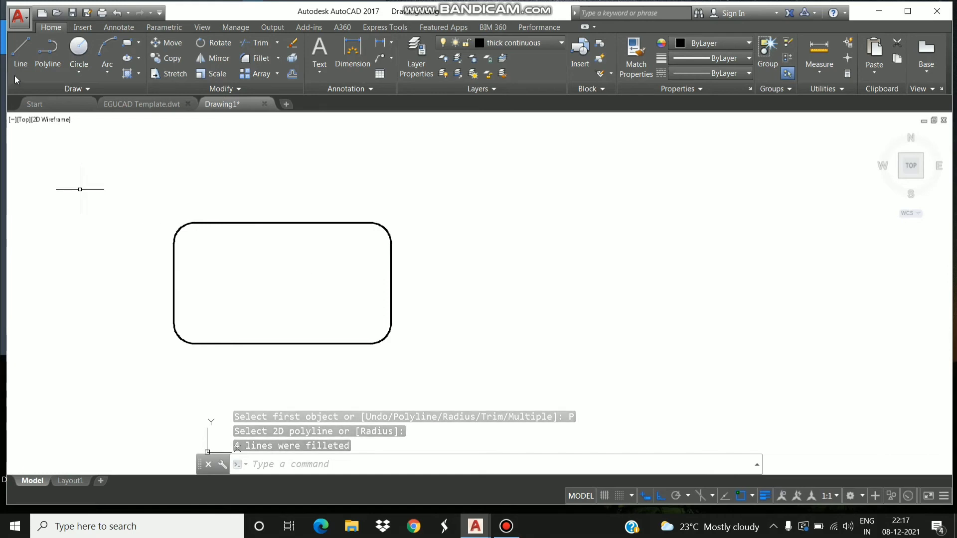
# Draw a 60 horizontal line beside the rounded rectangle, followed by a 40 vertical line down from its right end.
pyautogui.click(20, 55)
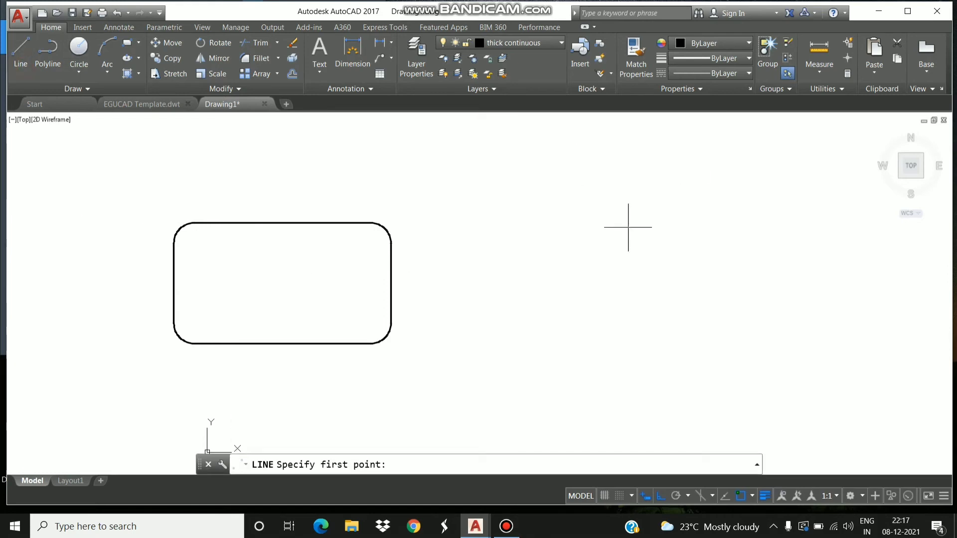
pyautogui.click(522, 219)
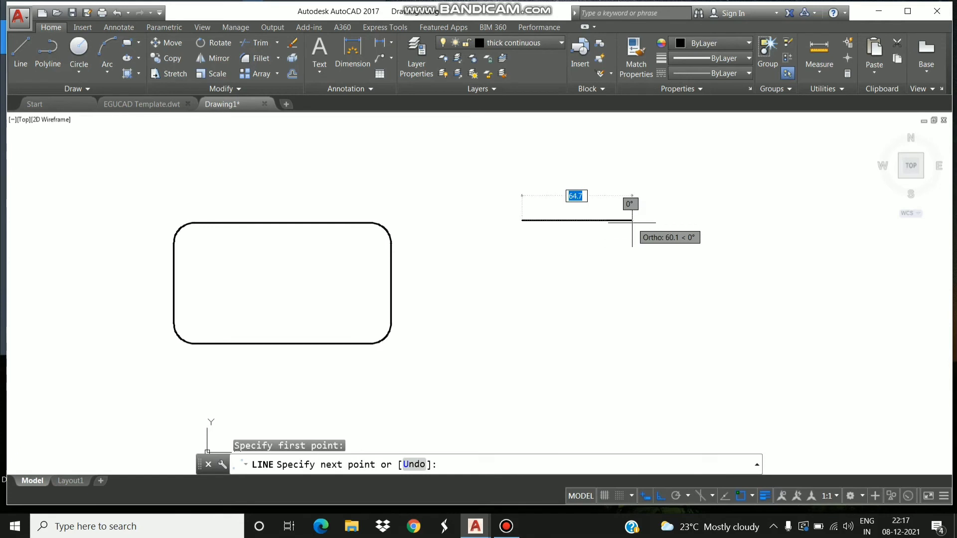
pyautogui.write('60')
pyautogui.press('Return')
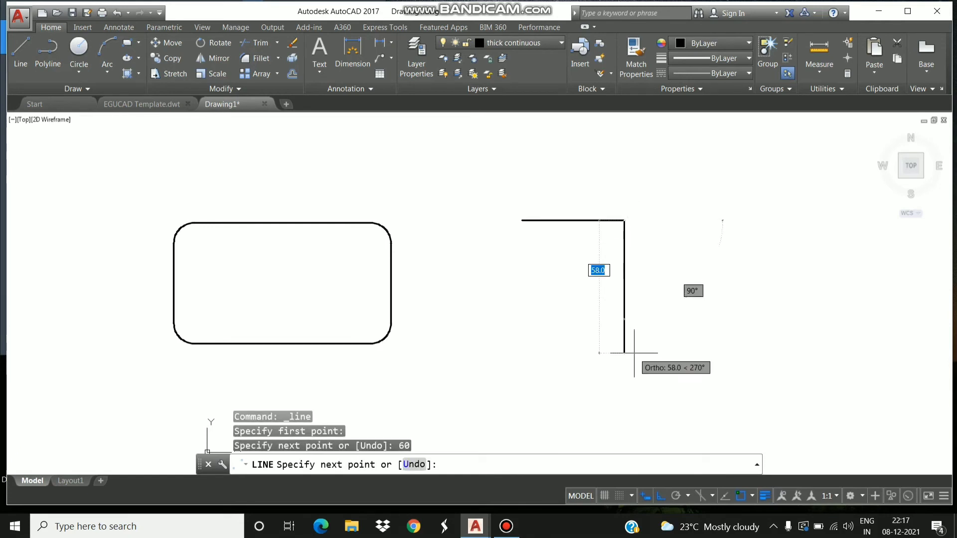
pyautogui.write('3')
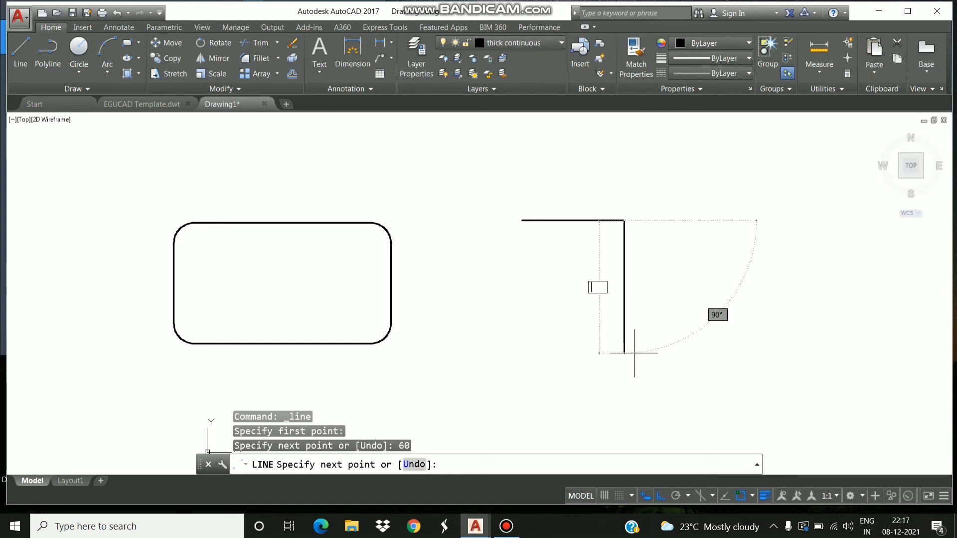
pyautogui.write('0')
pyautogui.press('Return')
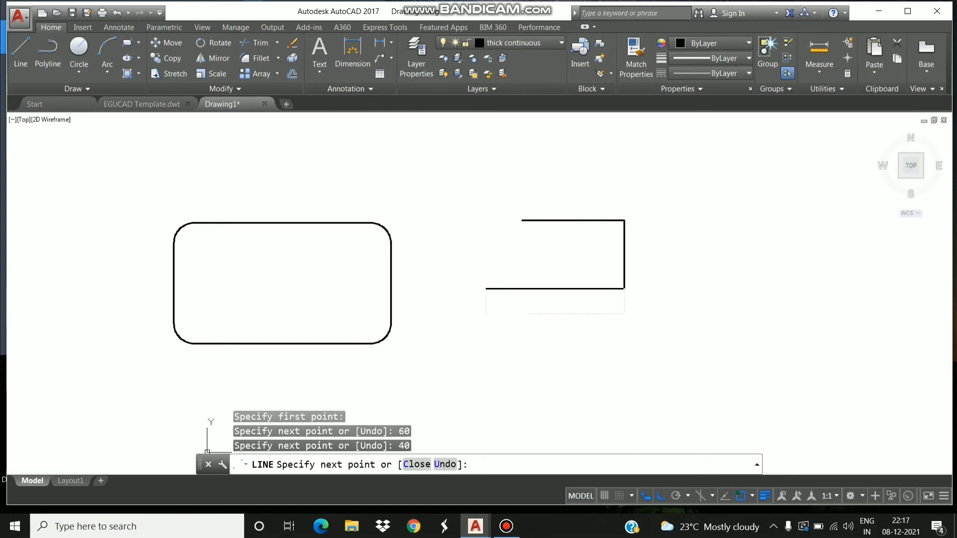
# Complete the 60 by 40 line rectangle with a 60 bottom line to the left and a 40 line up to the start.
pyautogui.write('0')
pyautogui.press('Return')
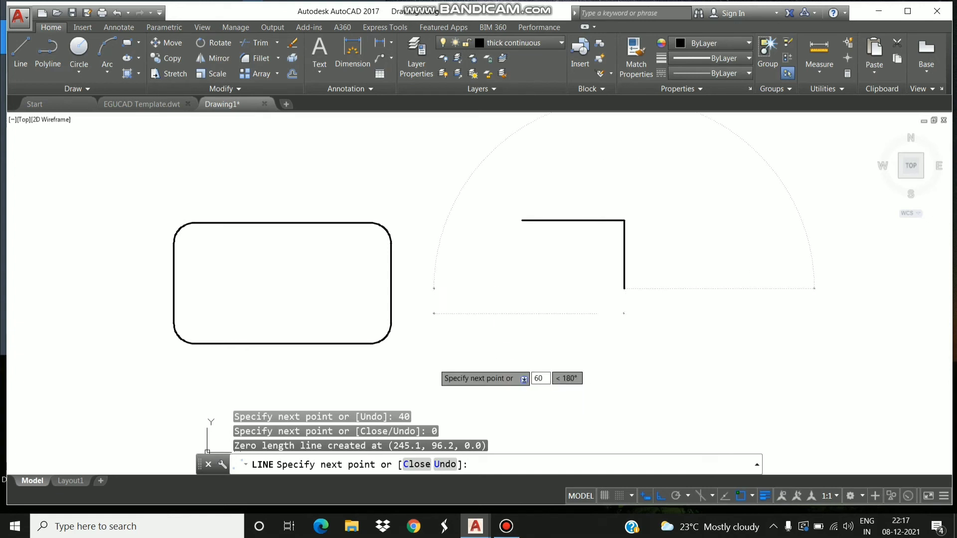
pyautogui.press('Return')
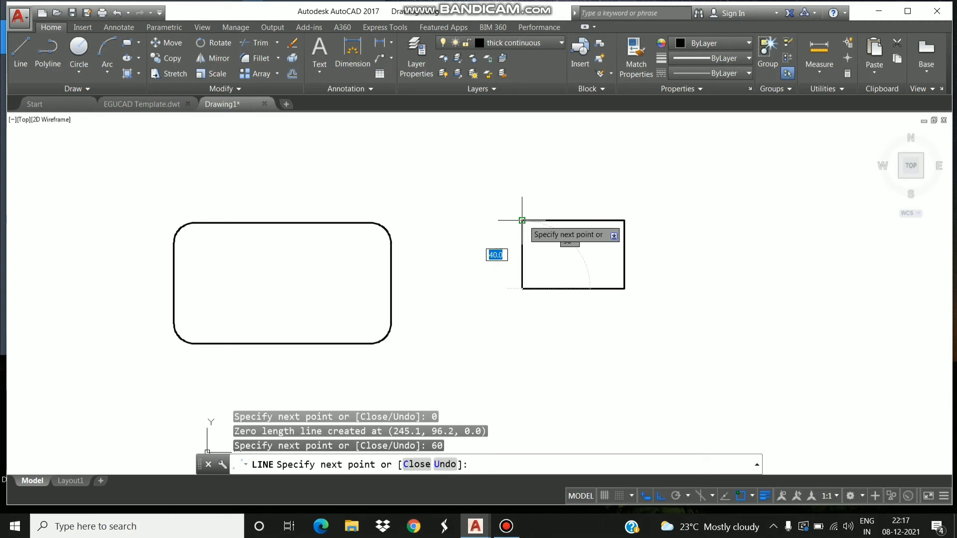
pyautogui.write('40')
pyautogui.press('Return')
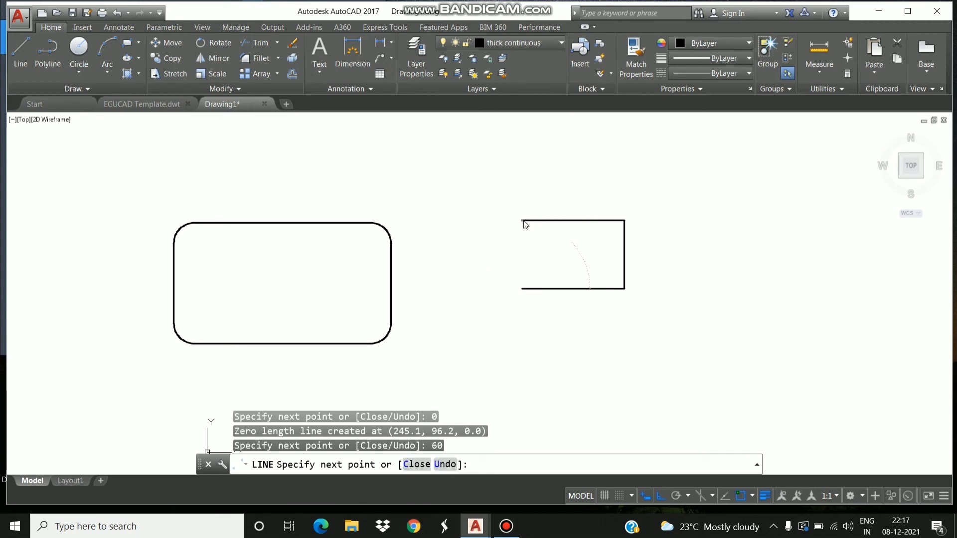
pyautogui.press('Escape')
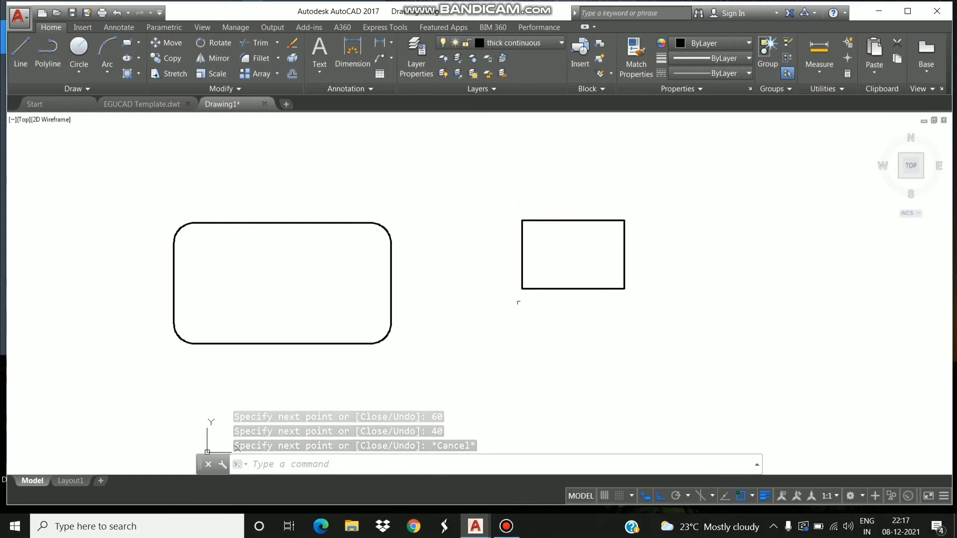
# Try to fillet all corners of the line-drawn rectangle with the Polyline option at radius 12.
pyautogui.click(249, 65)
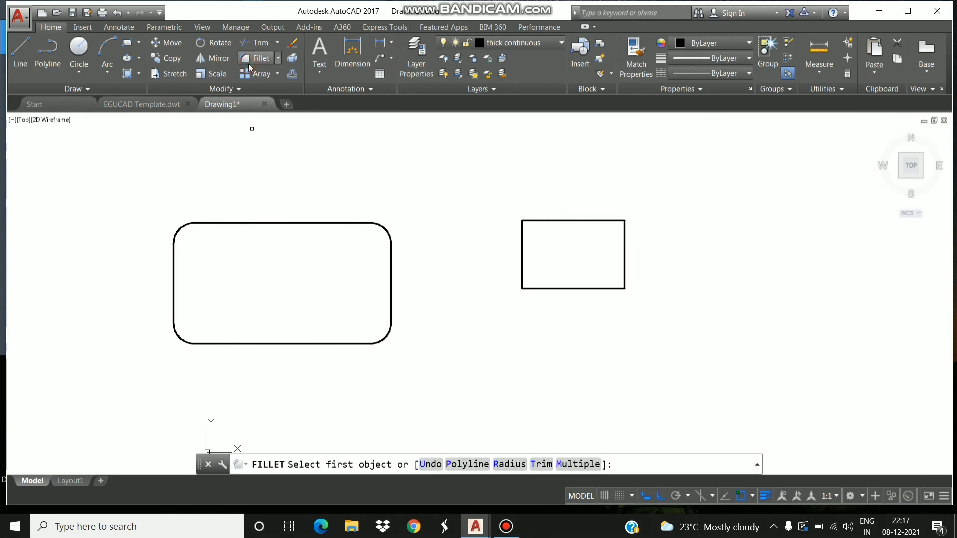
pyautogui.click(502, 464)
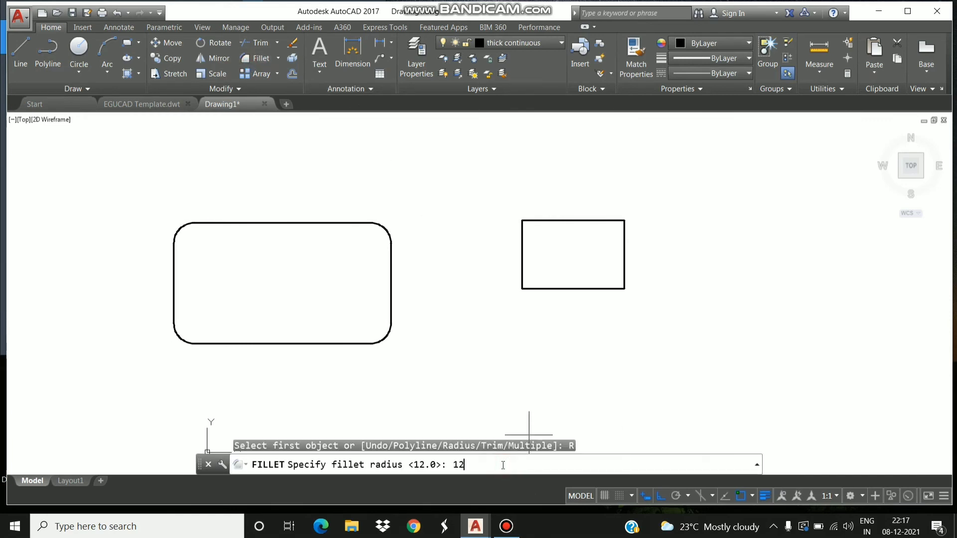
pyautogui.press('Return')
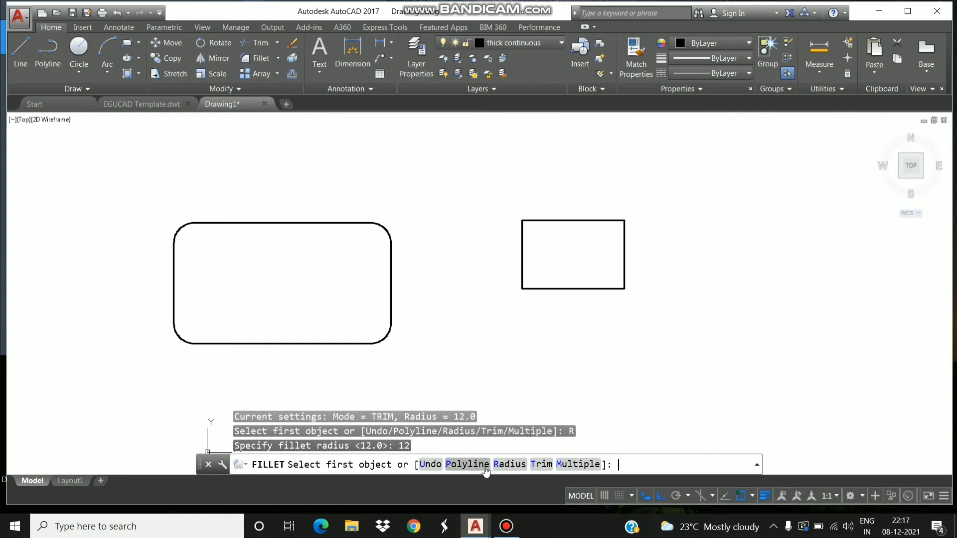
pyautogui.click(481, 465)
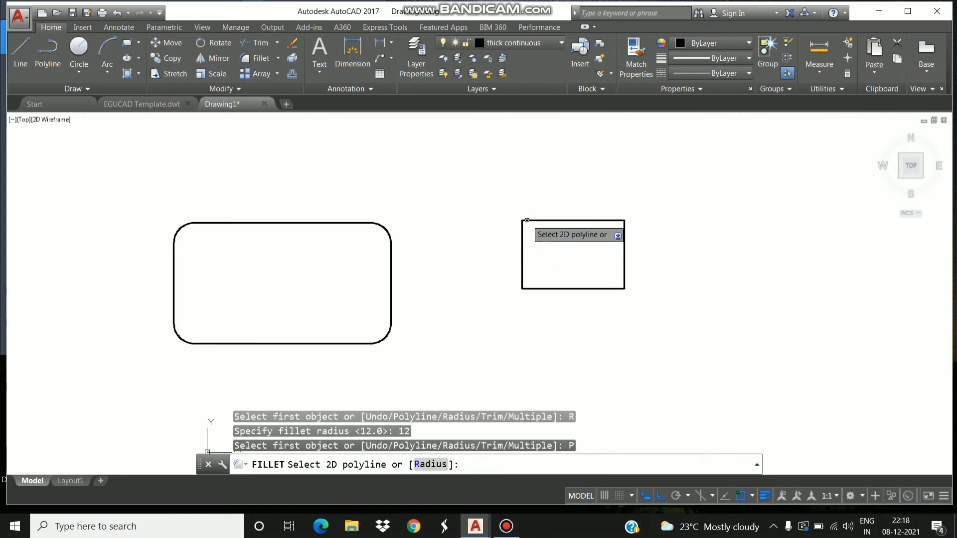
pyautogui.click(527, 220)
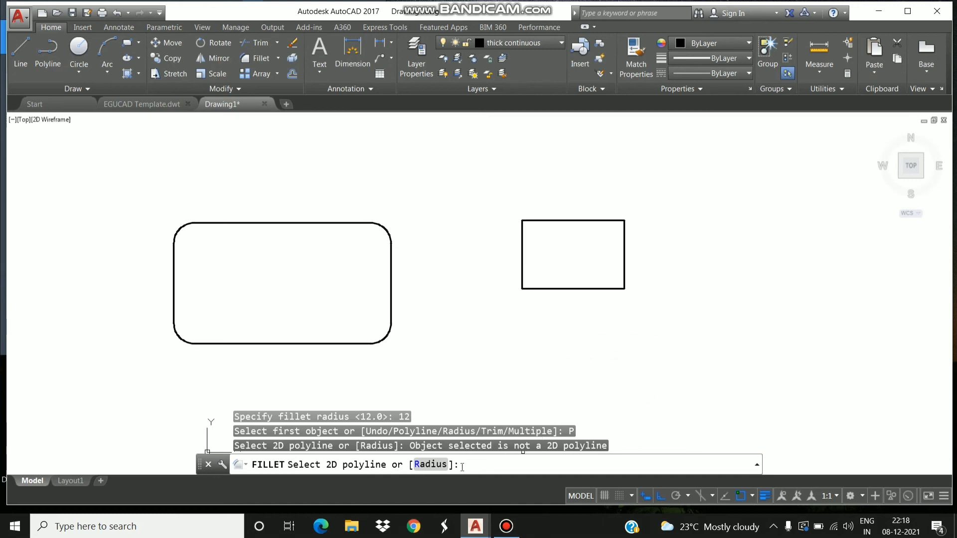
pyautogui.click(424, 470)
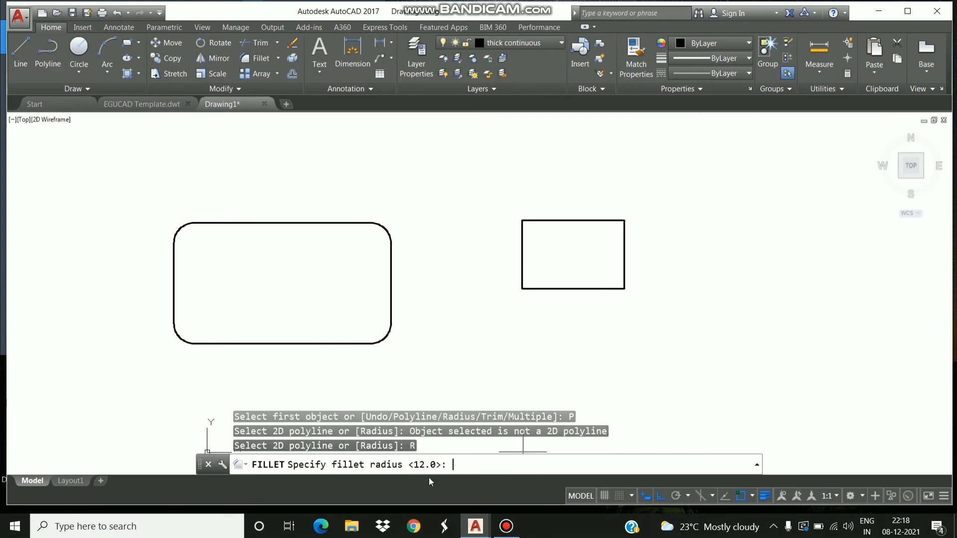
pyautogui.press('Escape')
pyautogui.press('Escape')
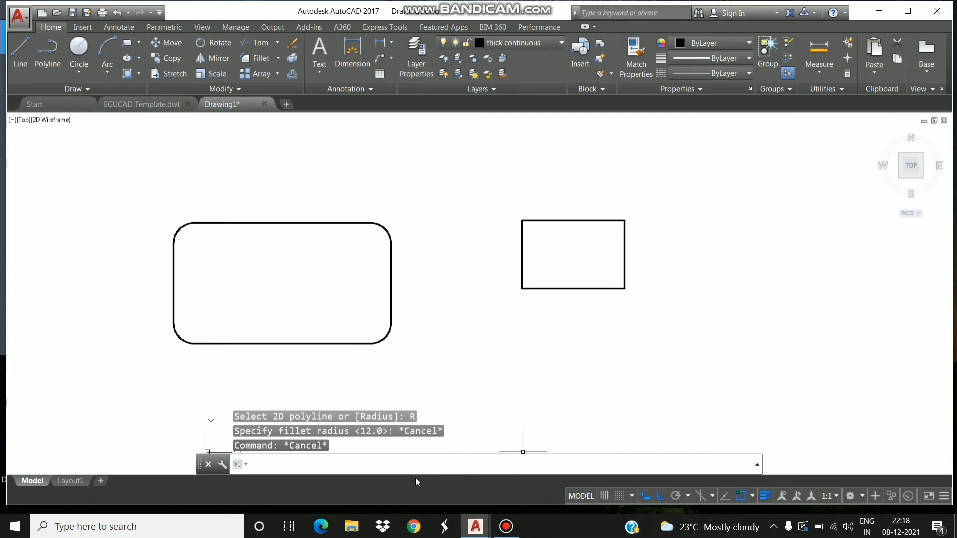
pyautogui.moveTo(629, 306)
pyautogui.mouseDown(button='middle')
pyautogui.moveTo(493, 322)
pyautogui.moveTo(306, 325)
pyautogui.mouseUp(button='middle')
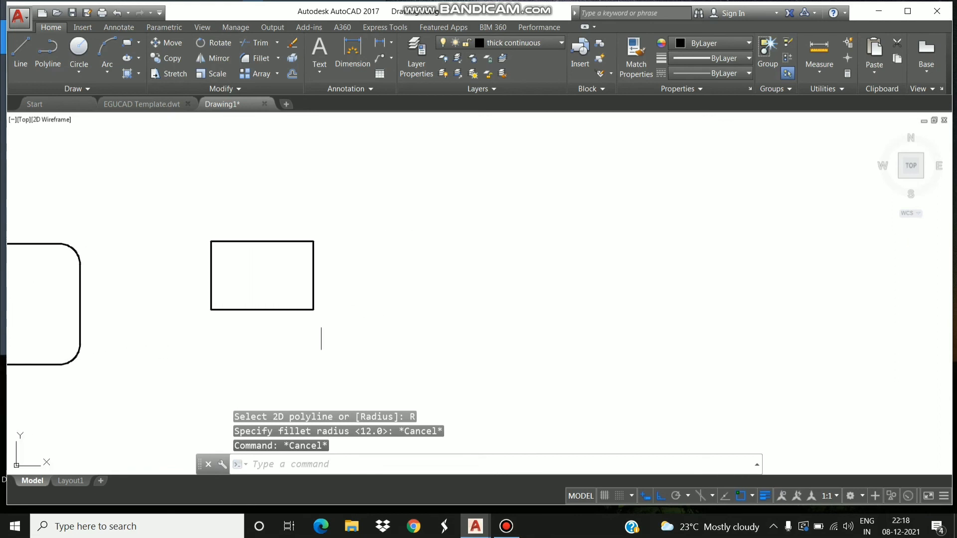
pyautogui.click(20, 61)
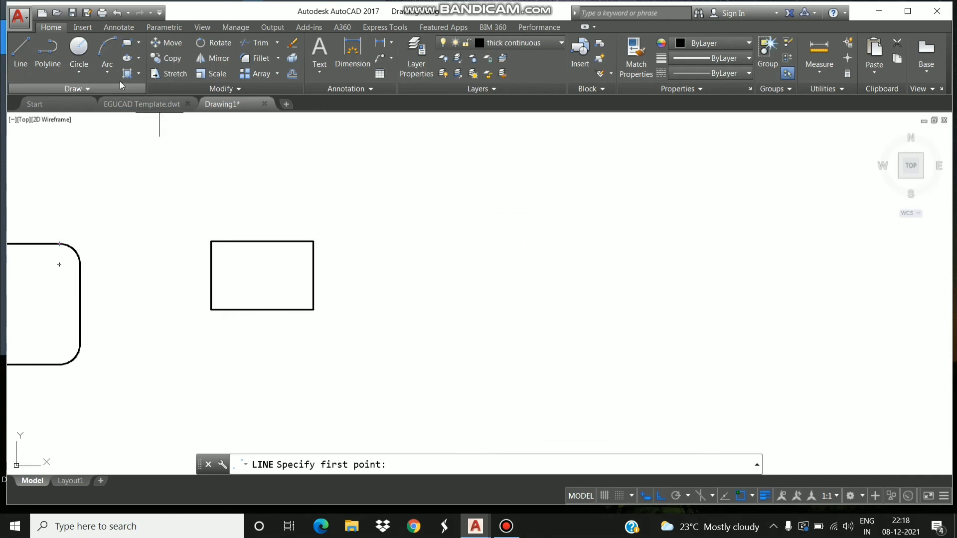
pyautogui.click(465, 274)
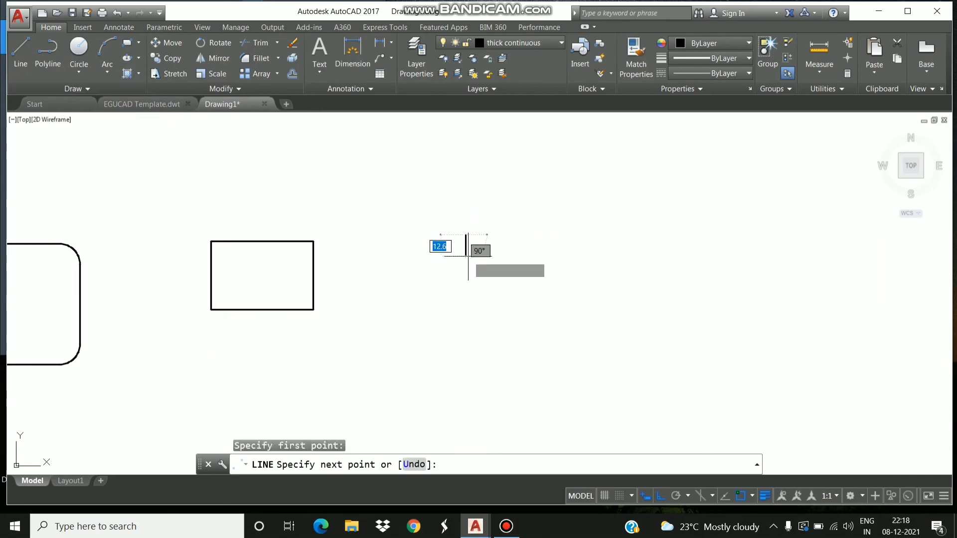
pyautogui.press('Escape')
# Fillet the upper-left corner of the line-drawn rectangle with radius 12.
pyautogui.scroll(2, 241, 265)
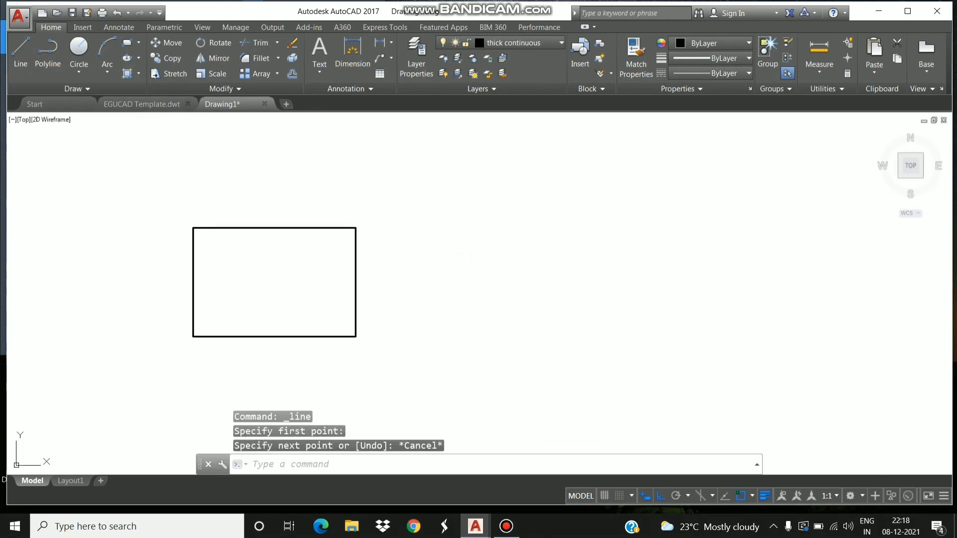
pyautogui.moveTo(243, 264); pyautogui.dragTo(325, 257, button='middle')
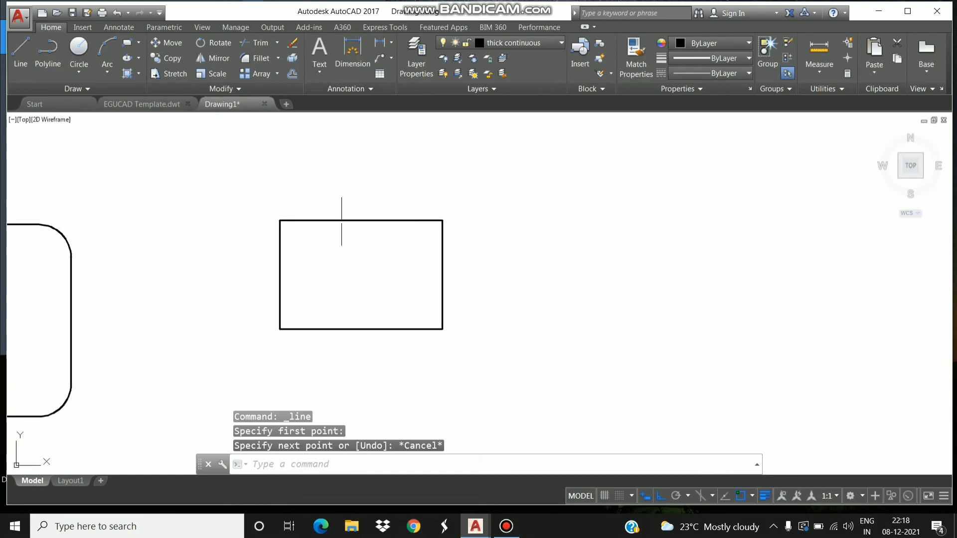
pyautogui.click(268, 58)
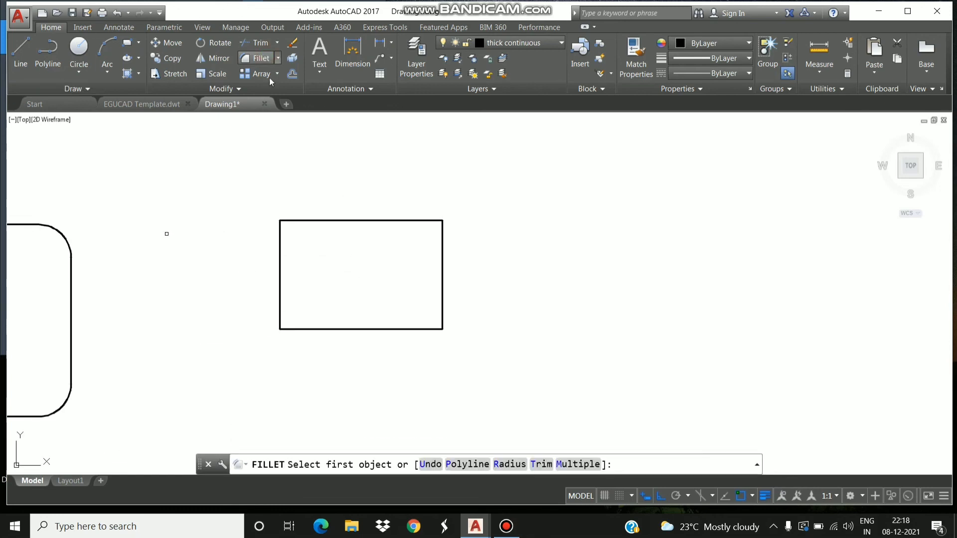
pyautogui.click(504, 465)
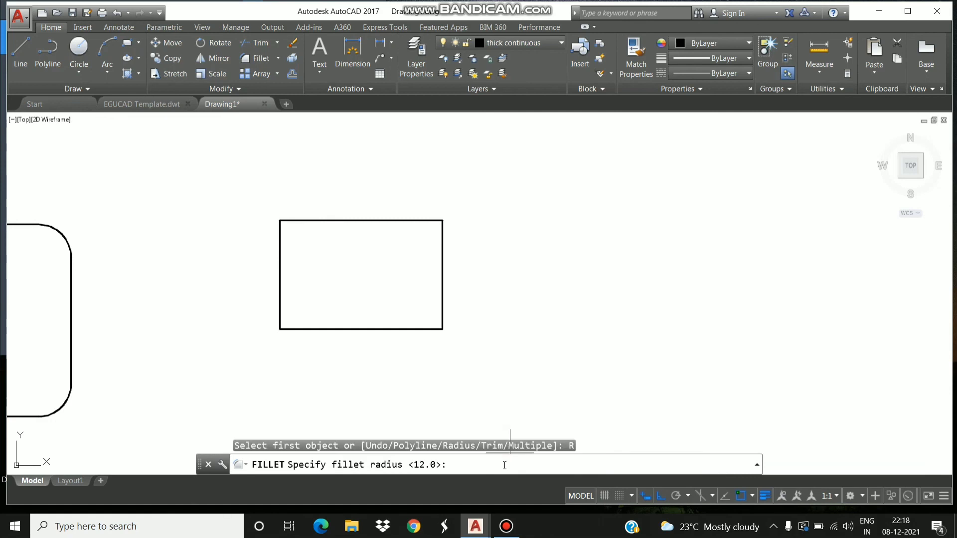
pyautogui.write('12')
pyautogui.press('Return')
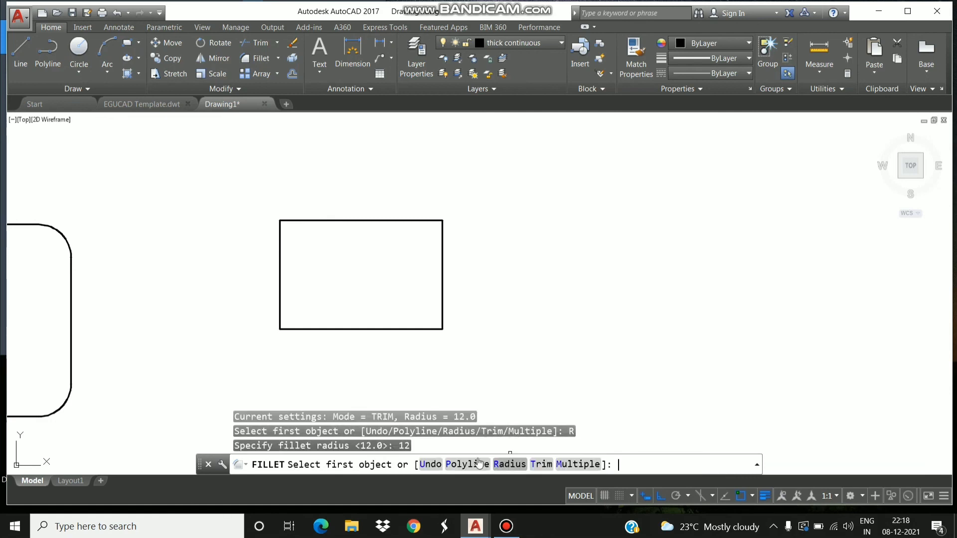
pyautogui.click(280, 234)
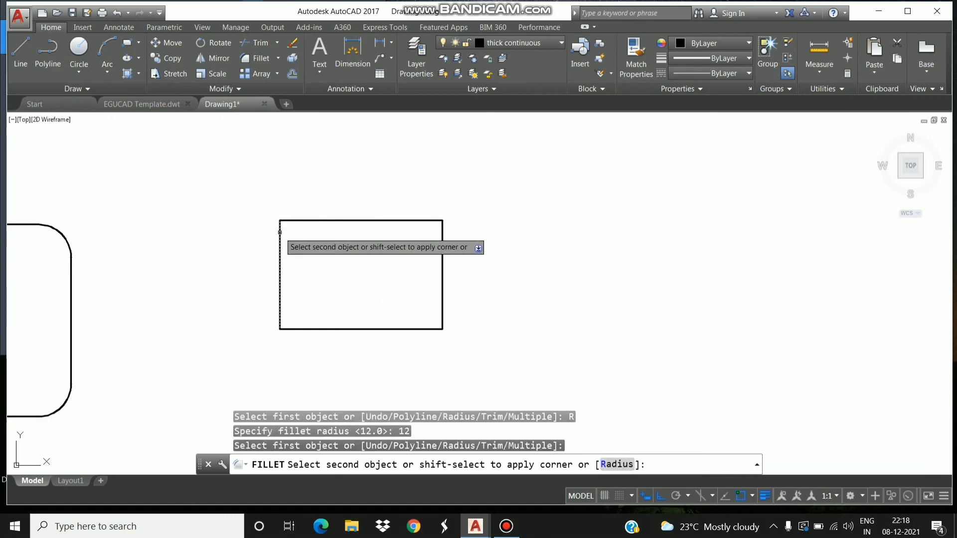
pyautogui.click(288, 221)
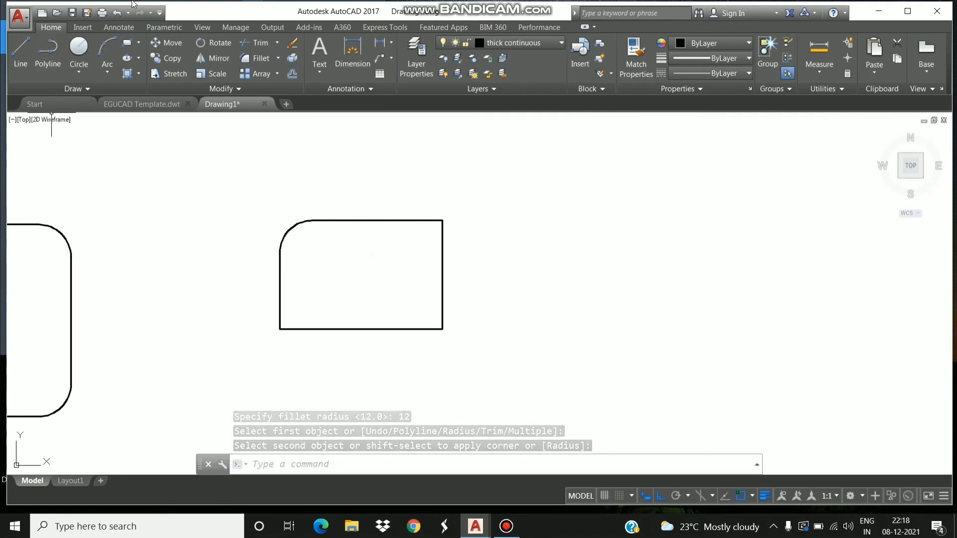
# Fillet the upper-right and lower-right corners of the line-drawn rectangle with radius 12 using the Multiple option.
pyautogui.click(260, 58)
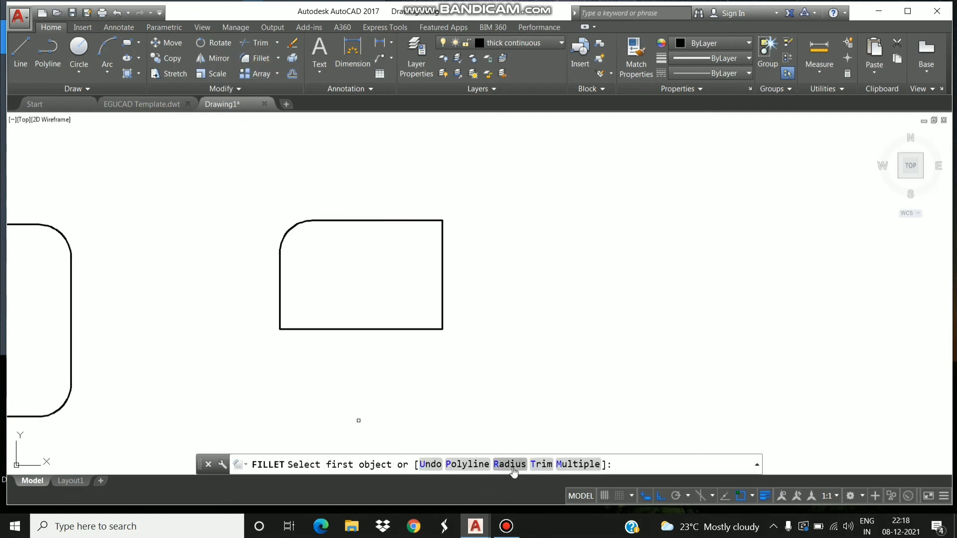
pyautogui.click(509, 464)
pyautogui.press('Return')
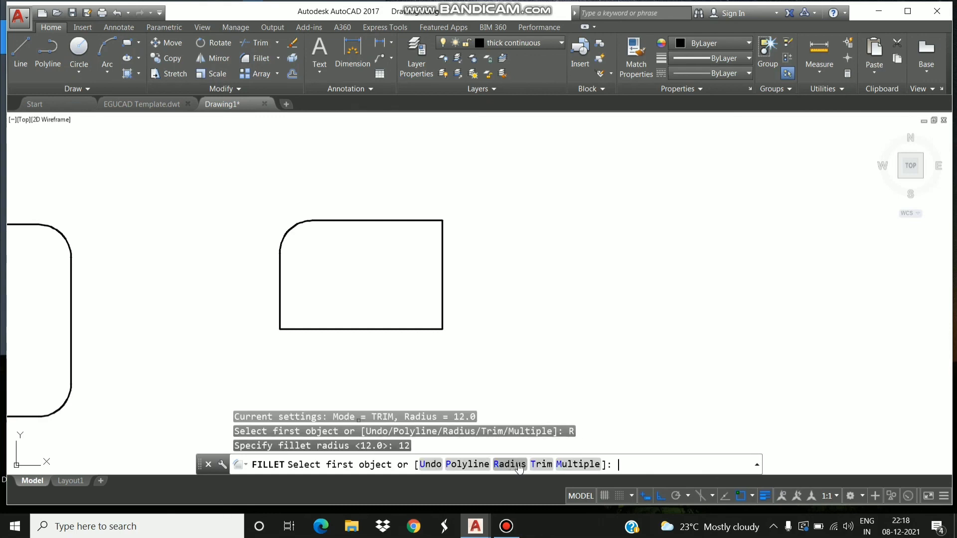
pyautogui.click(578, 464)
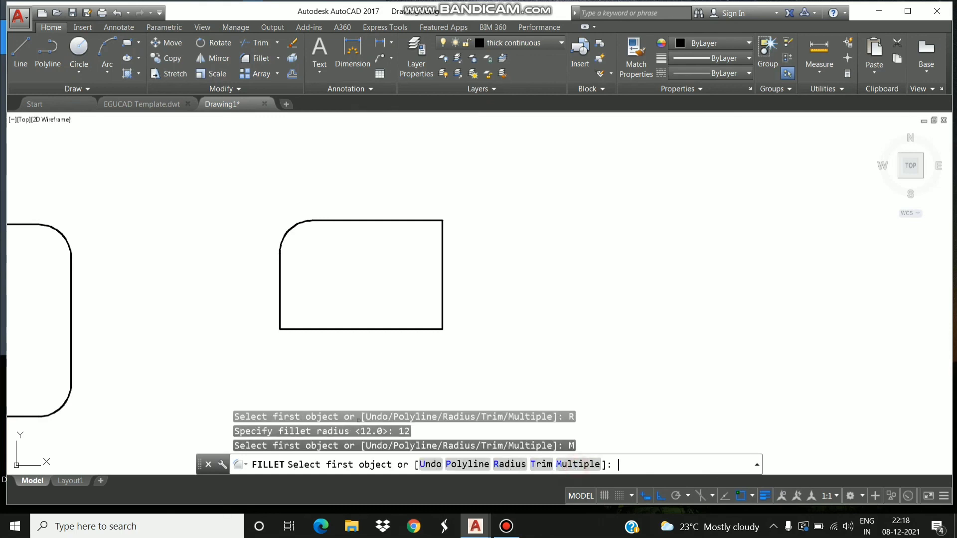
pyautogui.click(432, 220)
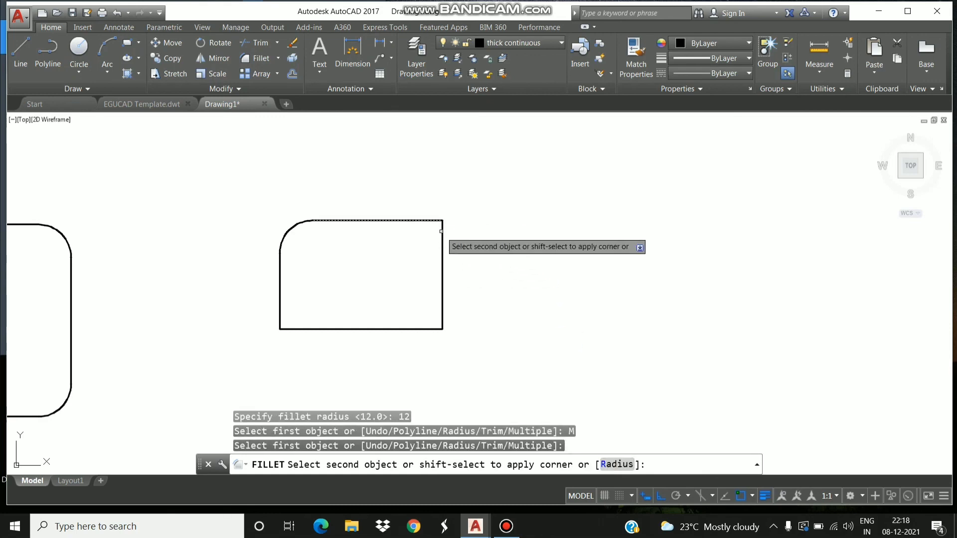
pyautogui.click(442, 242)
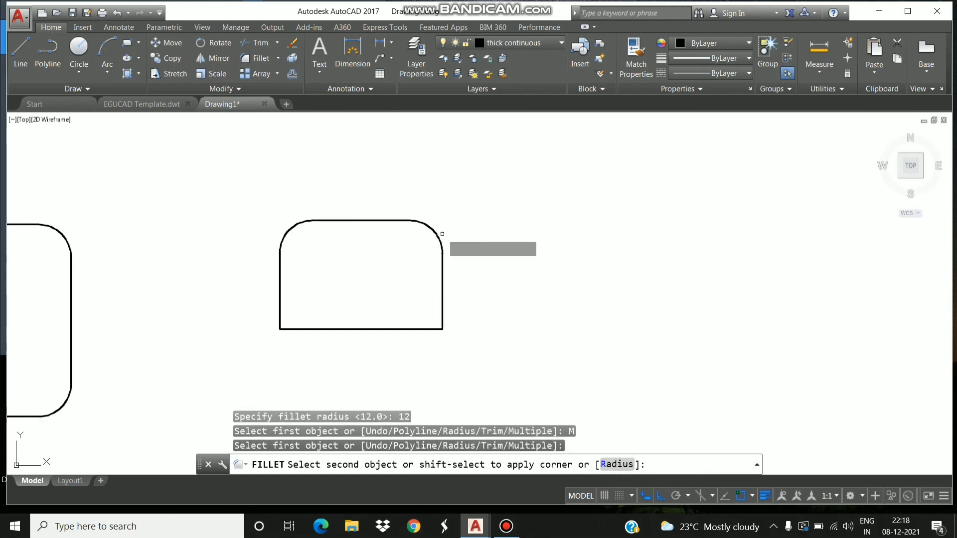
pyautogui.click(442, 319)
pyautogui.click(432, 328)
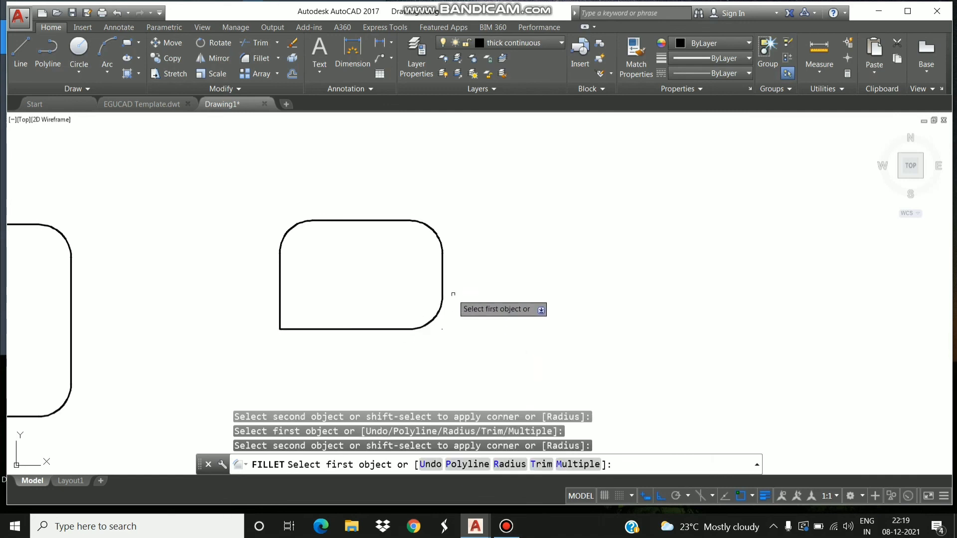
# Undo the two right-hand corner fillets one by one with the Fillet command's own Undo option.
pyautogui.click(430, 465)
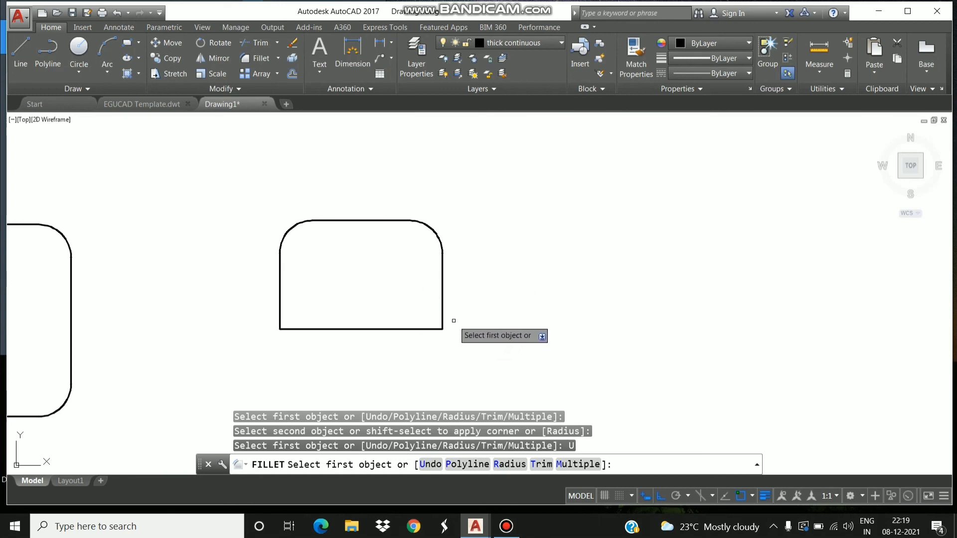
pyautogui.click(430, 464)
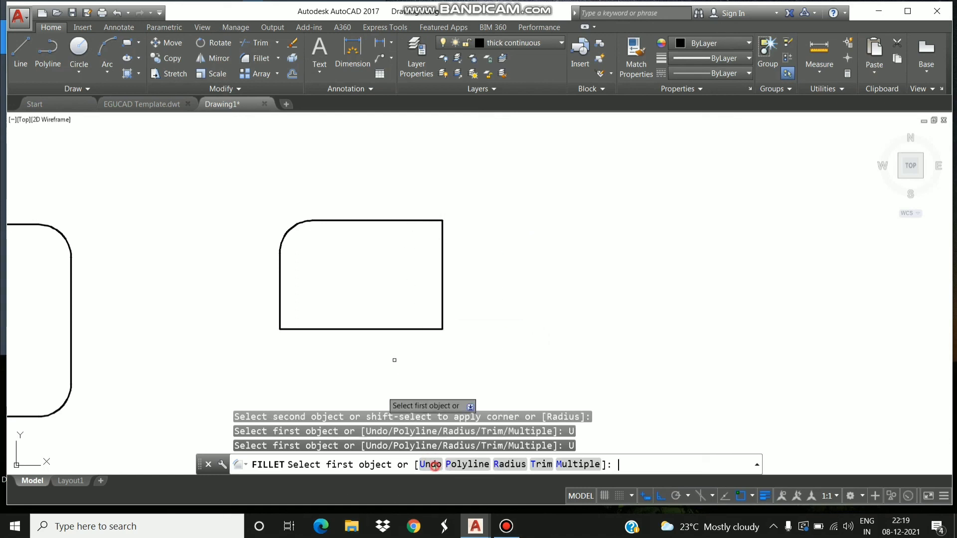
pyautogui.click(430, 464)
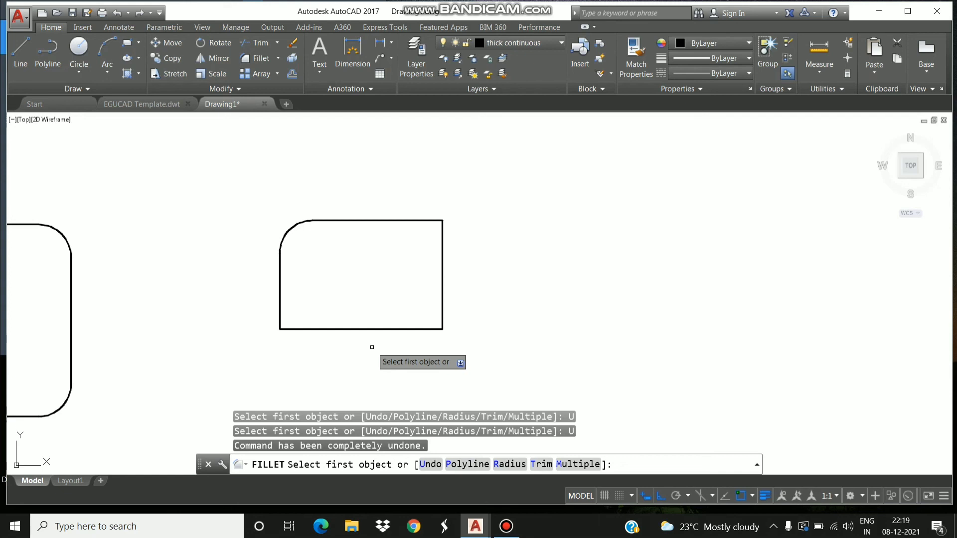
pyautogui.moveTo(132, 276); pyautogui.dragTo(402, 233, button='middle')
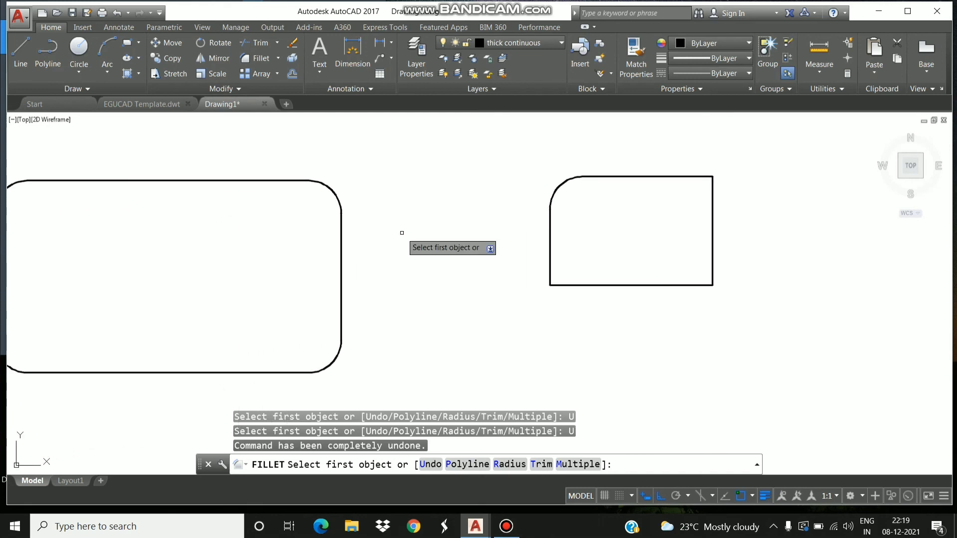